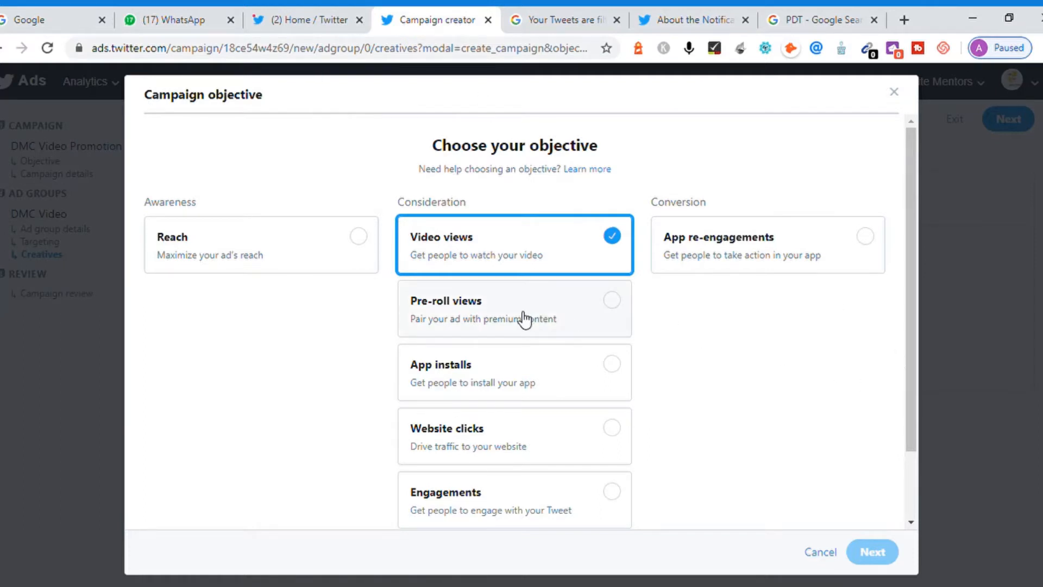
# - Change the campaign objective to Pre-roll views, accepting the loss of the current campaign's progress
pyautogui.click(504, 320)
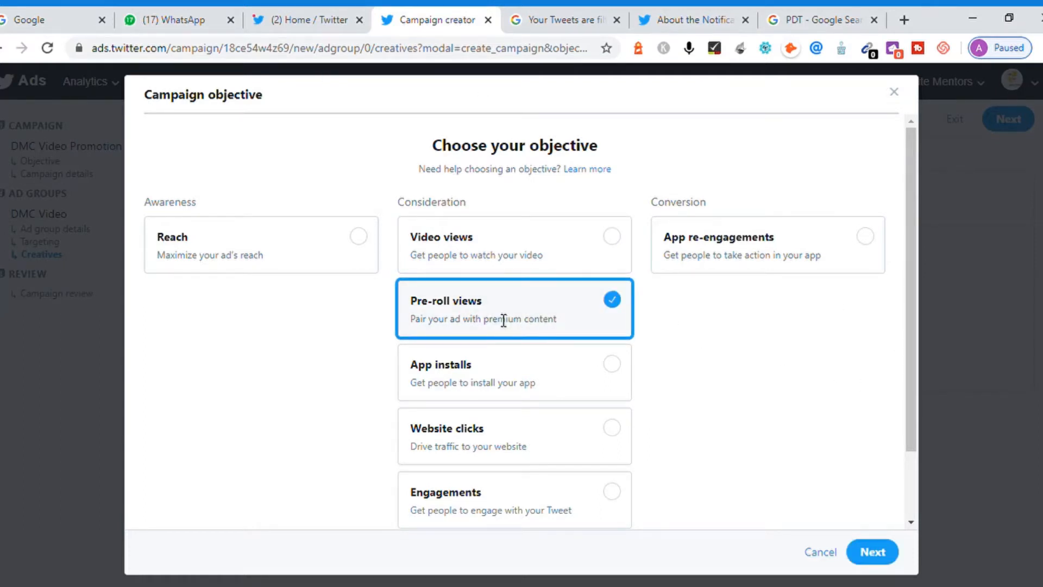
pyautogui.click(885, 551)
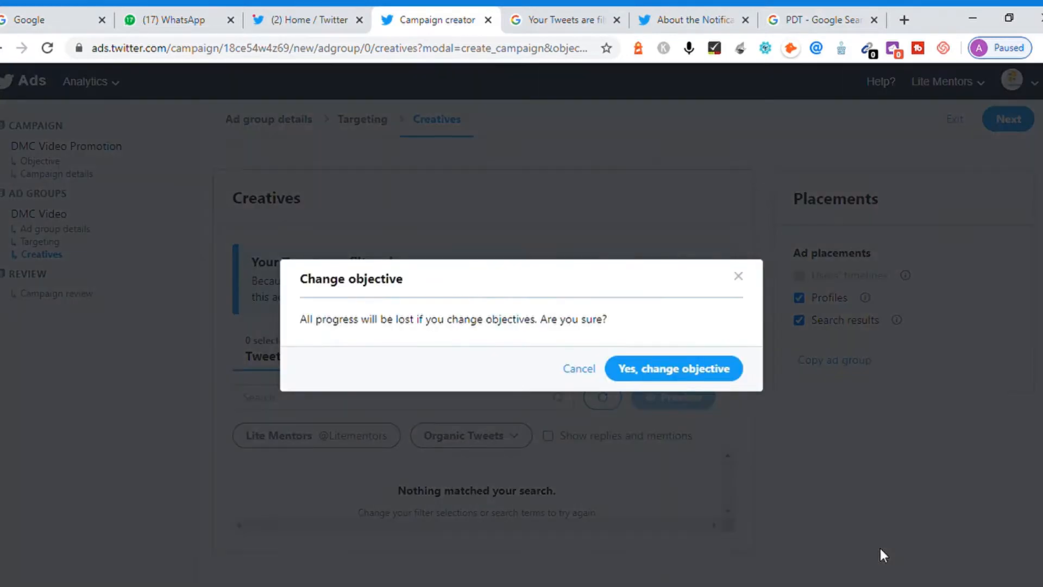
pyautogui.click(707, 370)
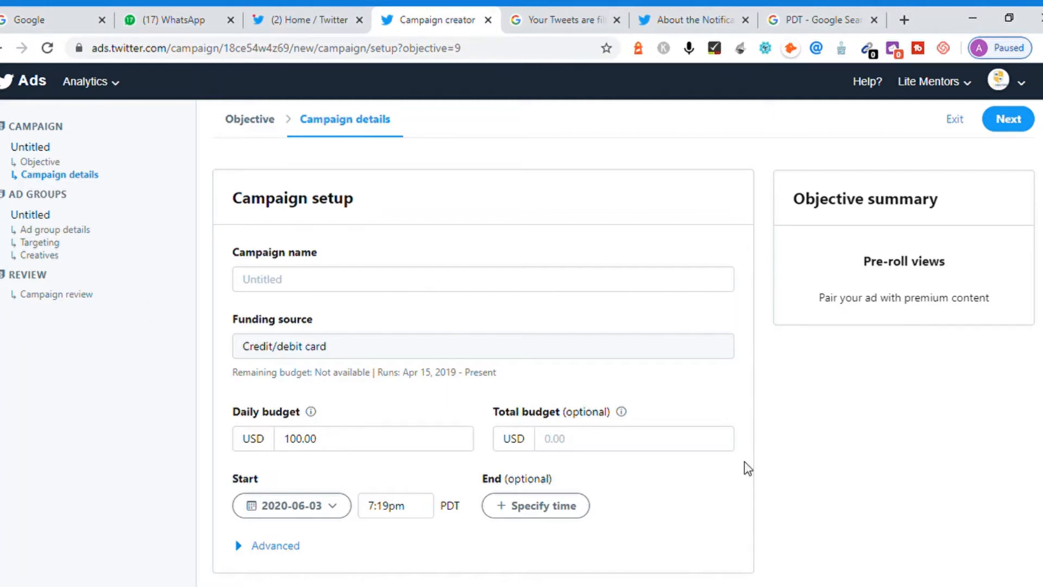
# - Name the campaign "Pre Roll Sample Campaign" in the campaign setup
pyautogui.scroll(-1, 378, 348)
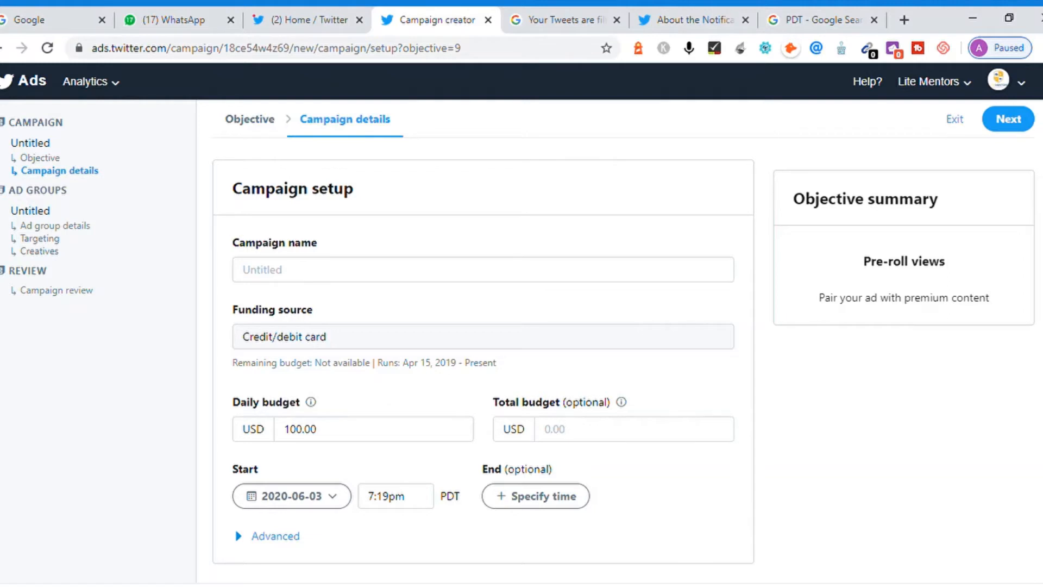
pyautogui.click(541, 283)
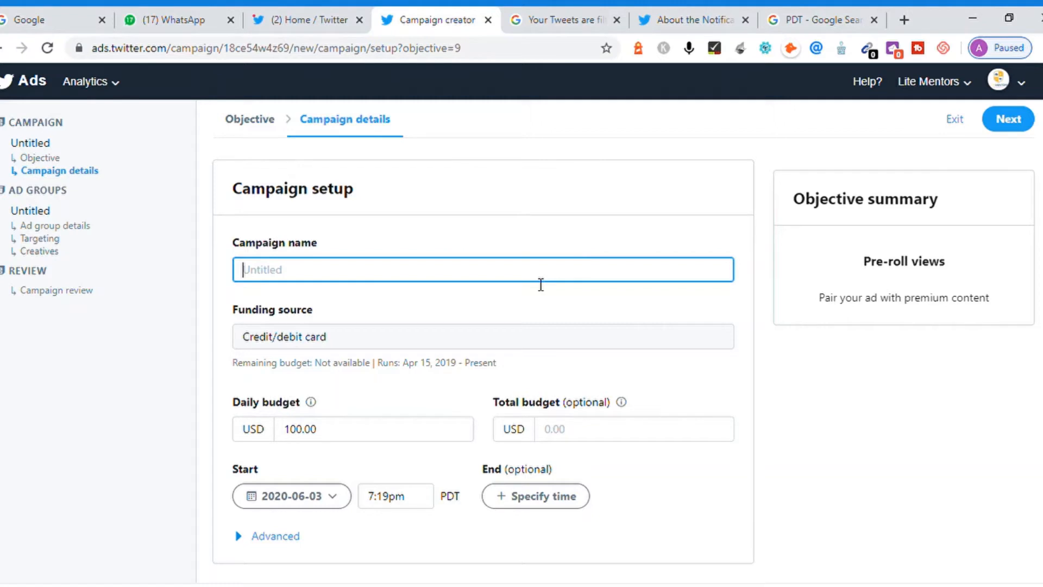
pyautogui.write('Pre Roll')
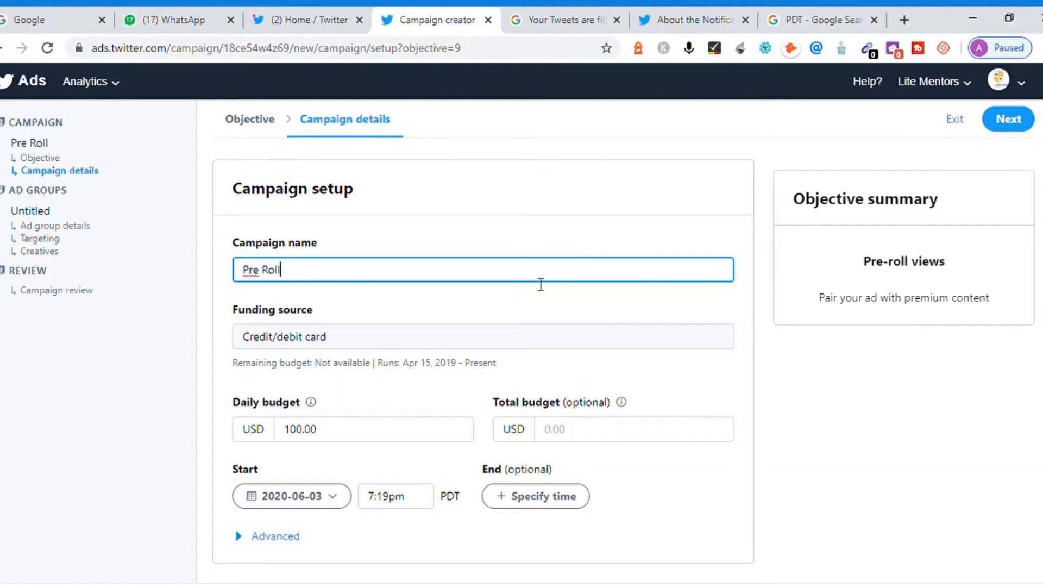
pyautogui.write(' Sample C')
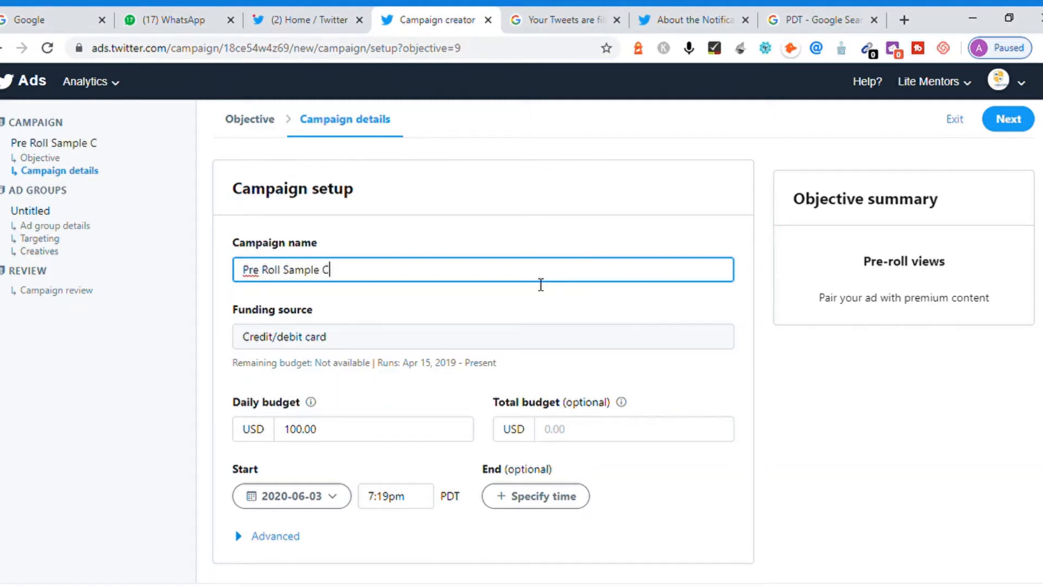
pyautogui.write('ampaign')
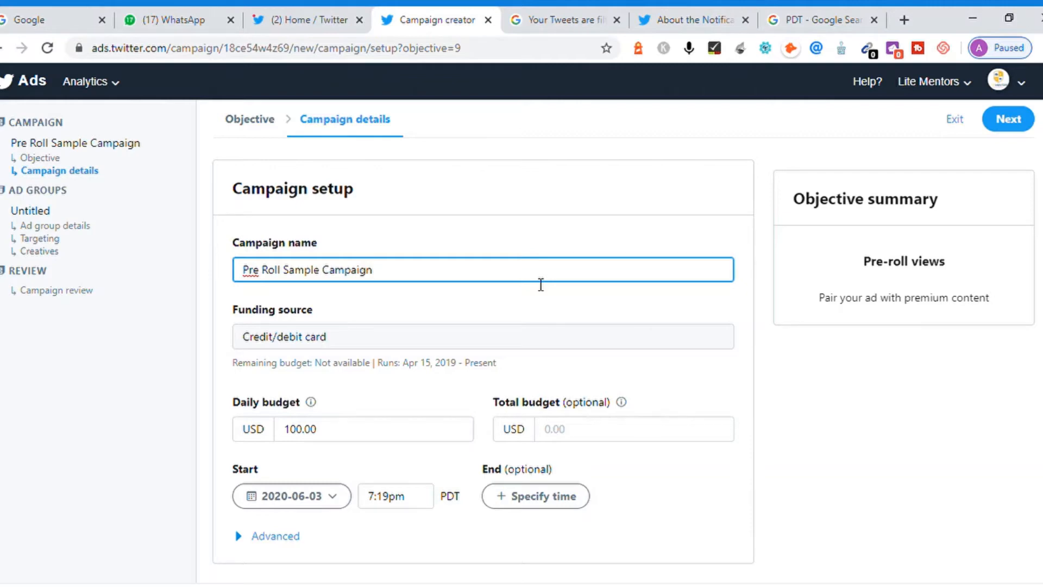
# - Switch to the open Google search page and search for "pre roll ads meaning in twitter"
pyautogui.click(808, 22)
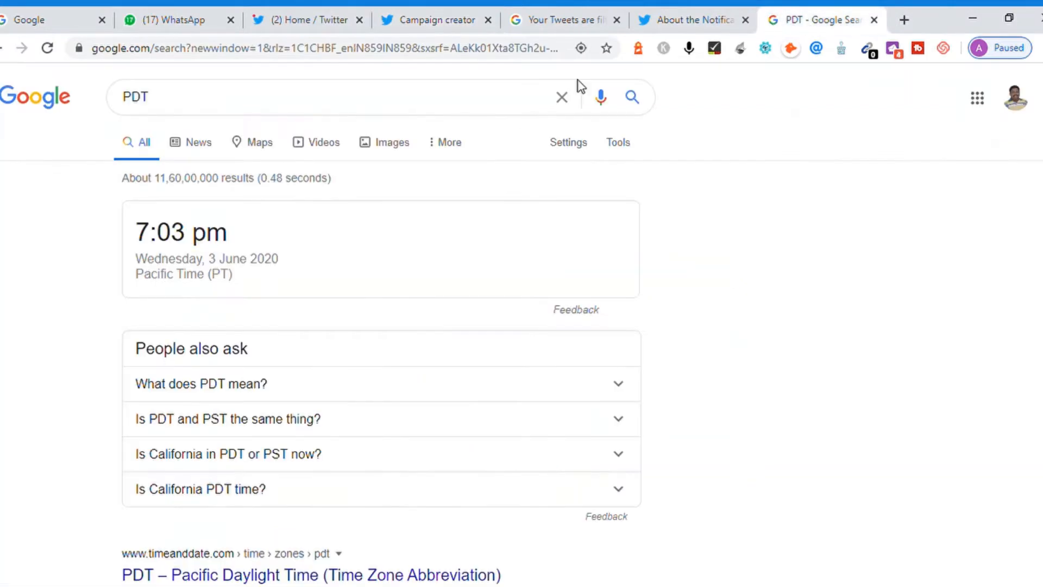
pyautogui.click(397, 95)
pyautogui.hotkey('ctrl', 'a')
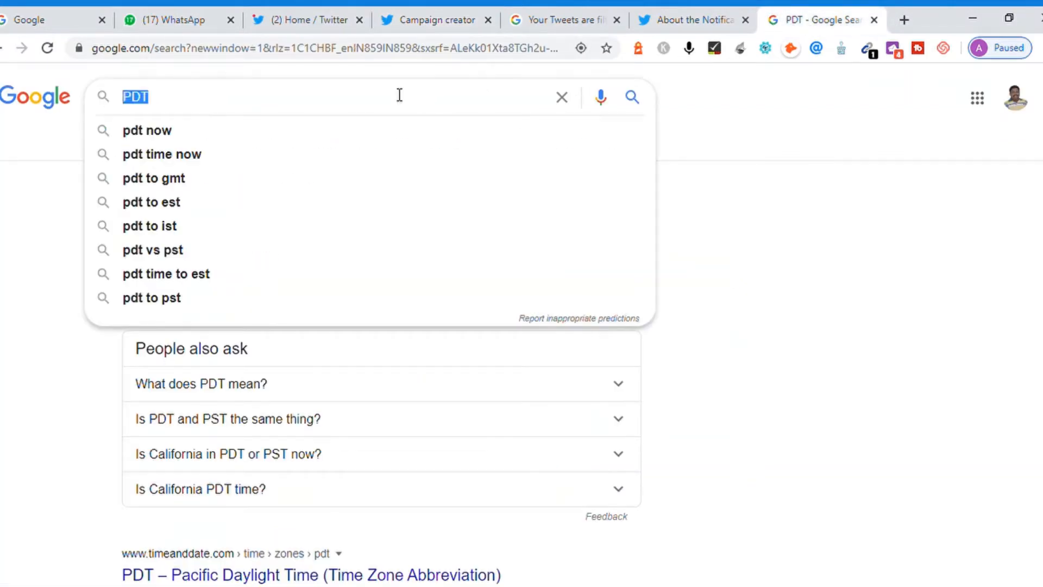
pyautogui.write('pre roll')
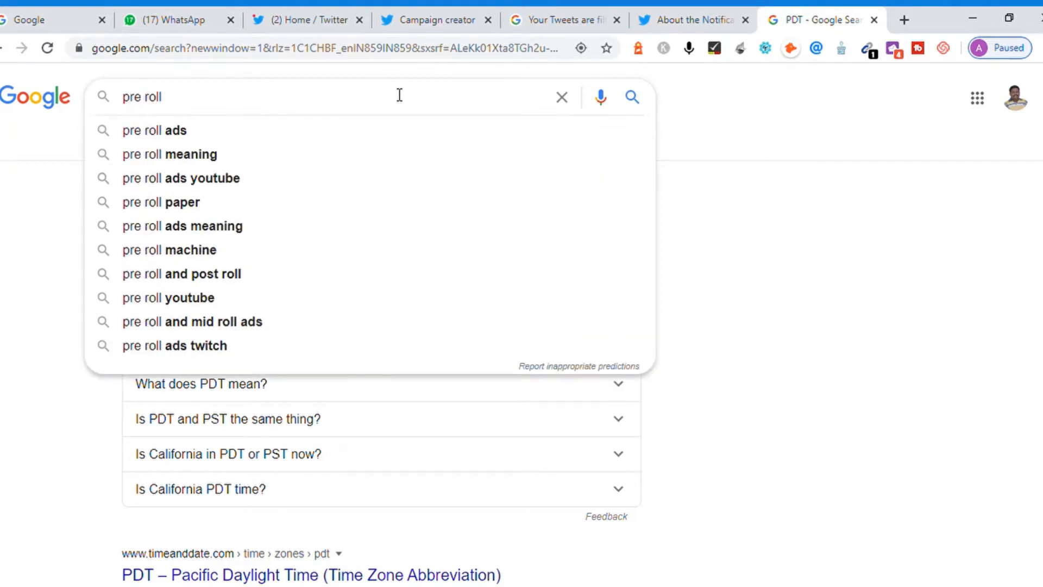
pyautogui.press('Down')
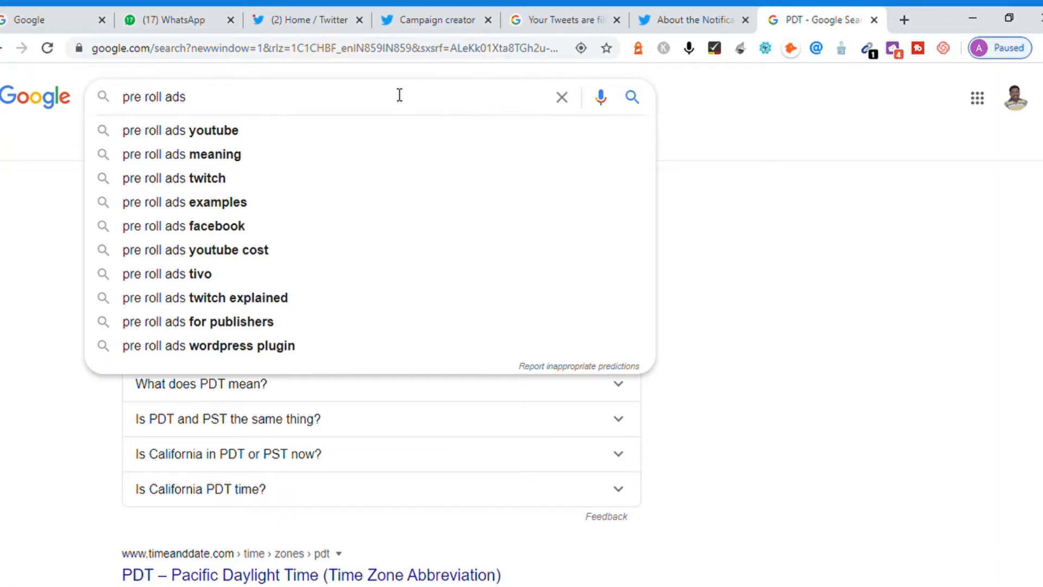
pyautogui.press('Down')
pyautogui.press('Down')
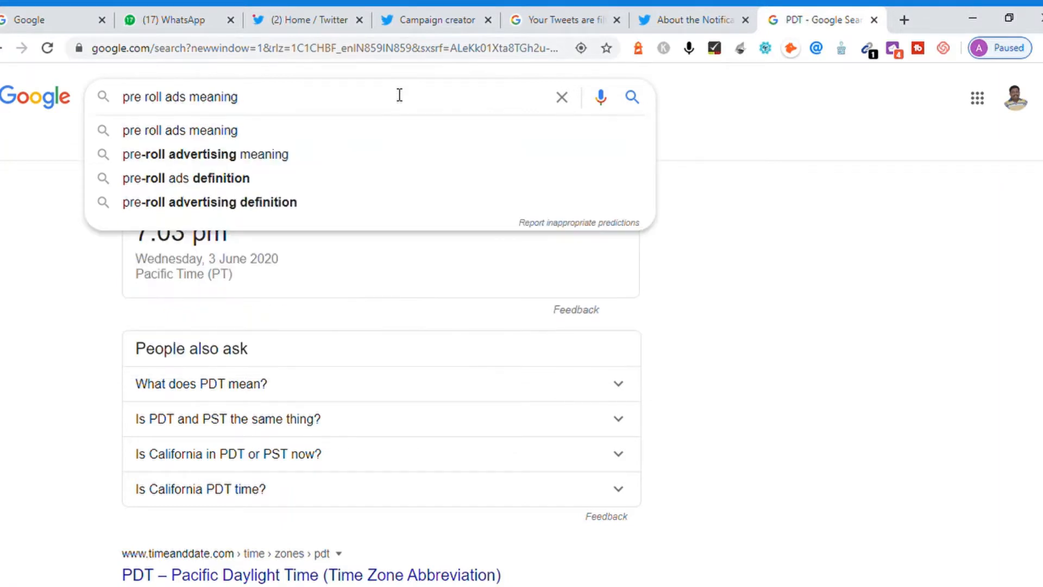
pyautogui.write('in twi')
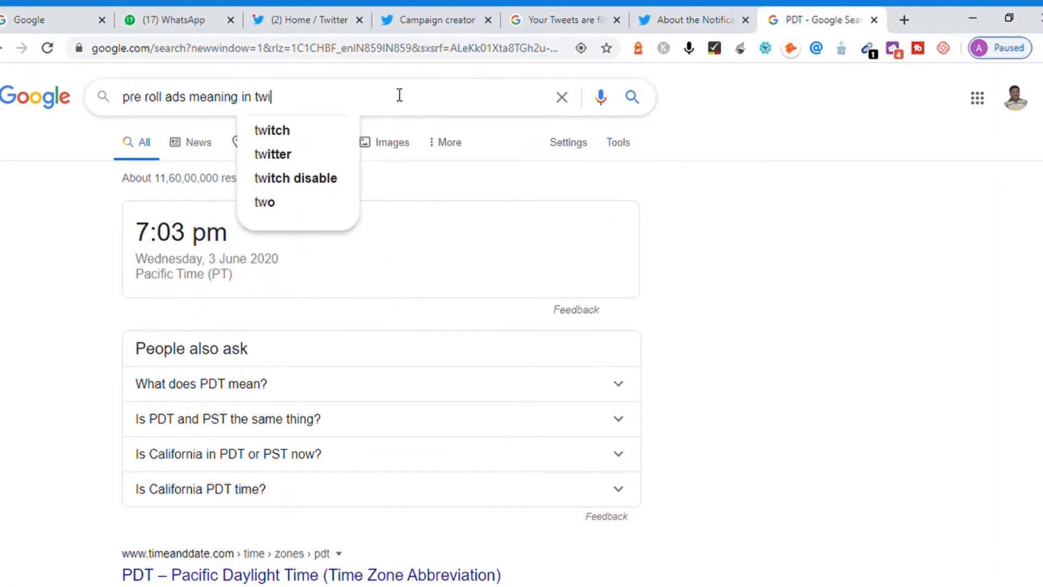
pyautogui.write('tter')
pyautogui.press('Return')
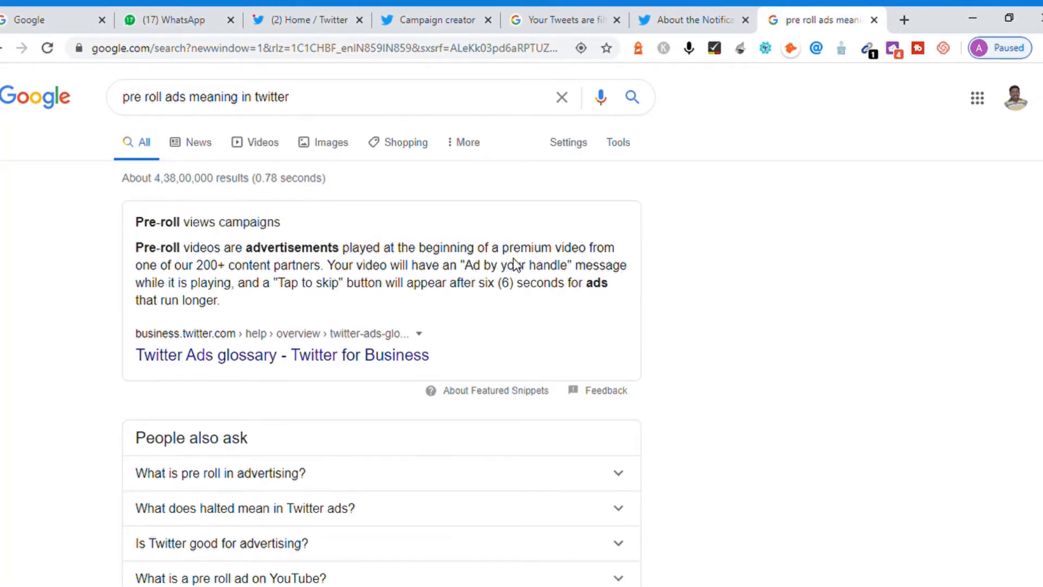
# - Examine the featured snippet on pre-roll views campaigns, including the premium video, "Ad by your handle" and "Tap to skip" passages
pyautogui.doubleClick(546, 249)
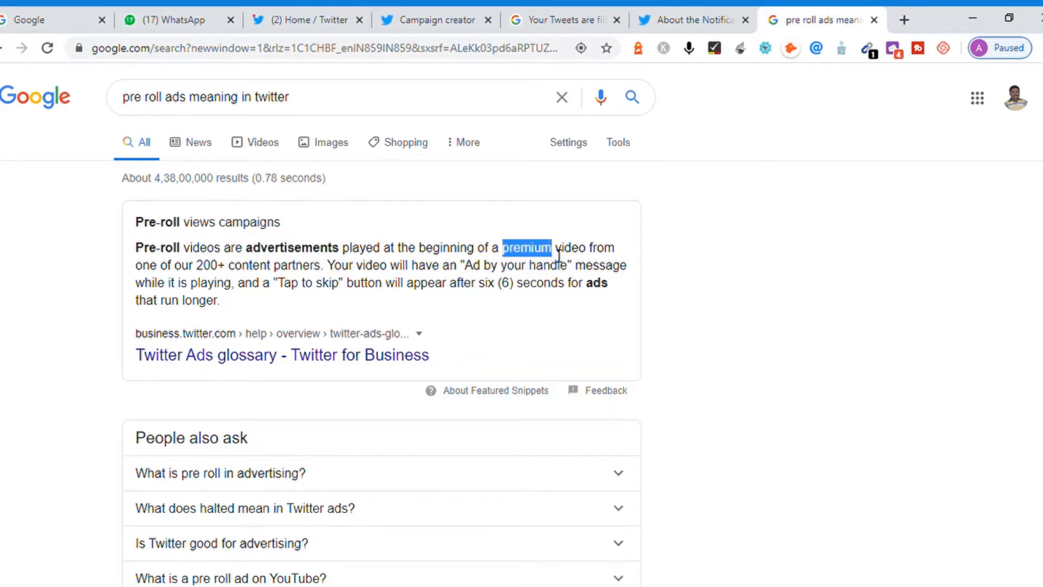
pyautogui.click(319, 263)
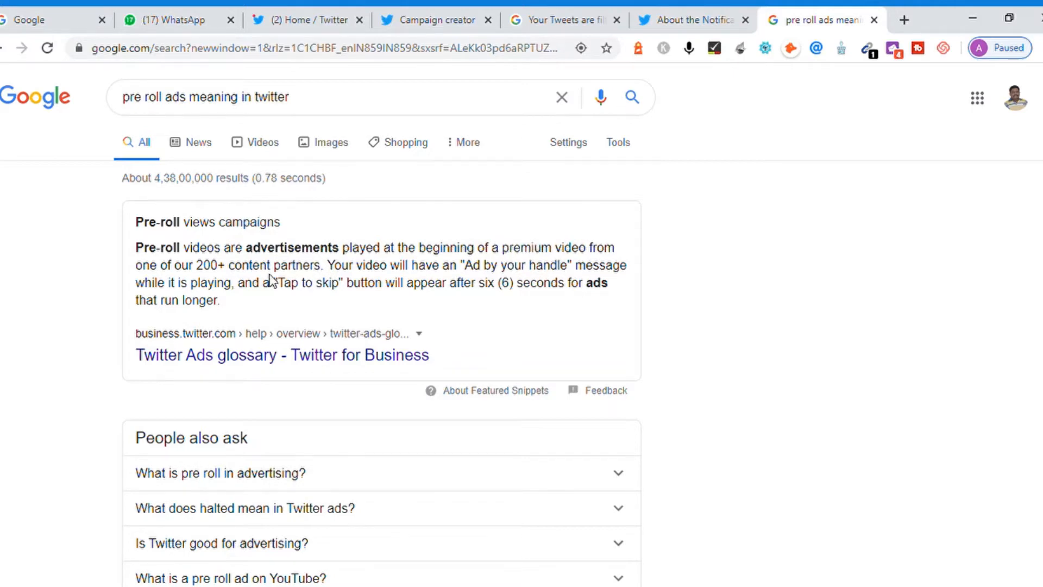
pyautogui.moveTo(331, 272); pyautogui.dragTo(147, 257)
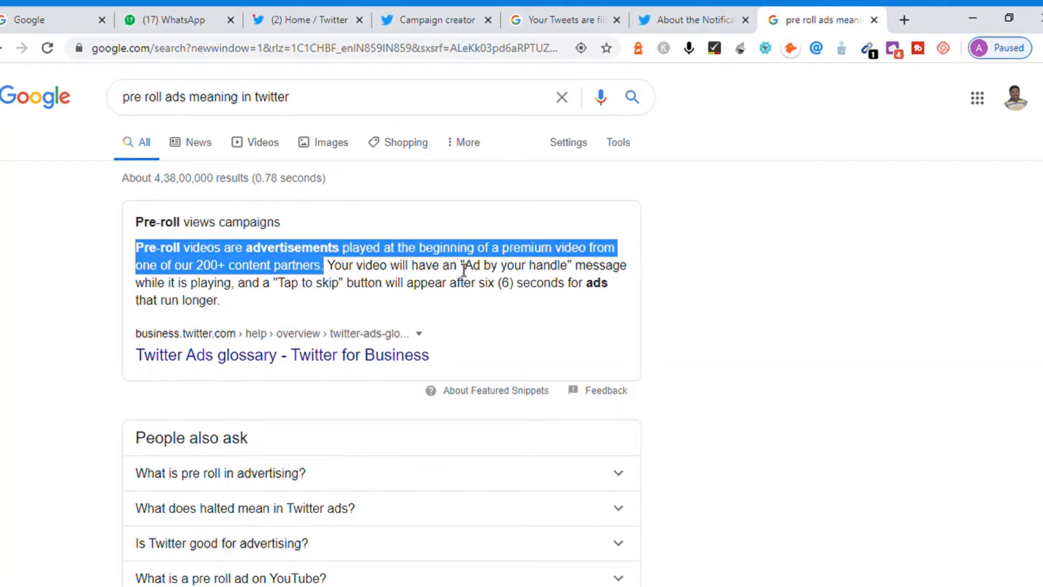
pyautogui.click(483, 278)
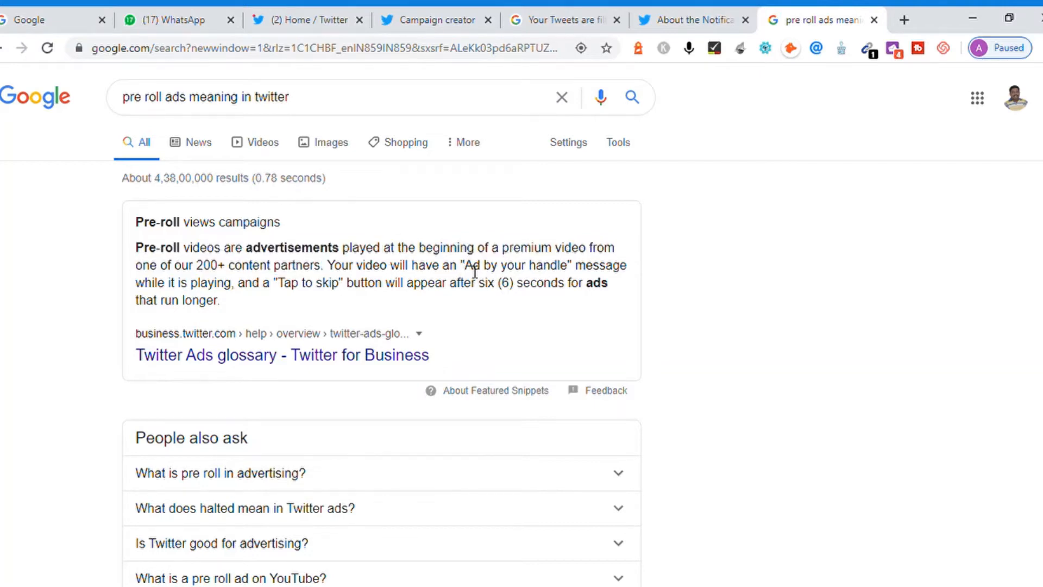
pyautogui.moveTo(465, 266); pyautogui.dragTo(568, 277)
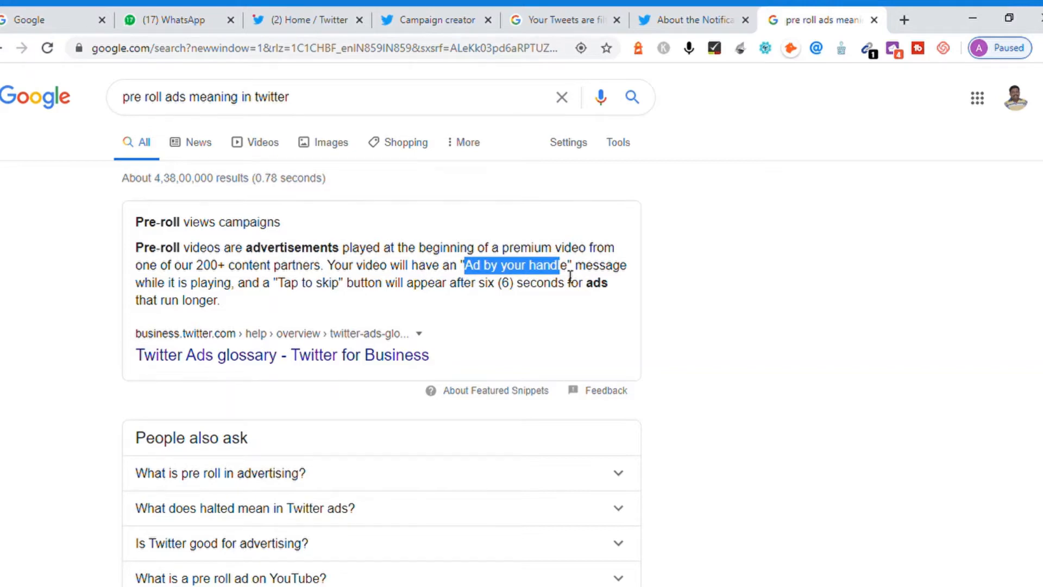
pyautogui.click(277, 289)
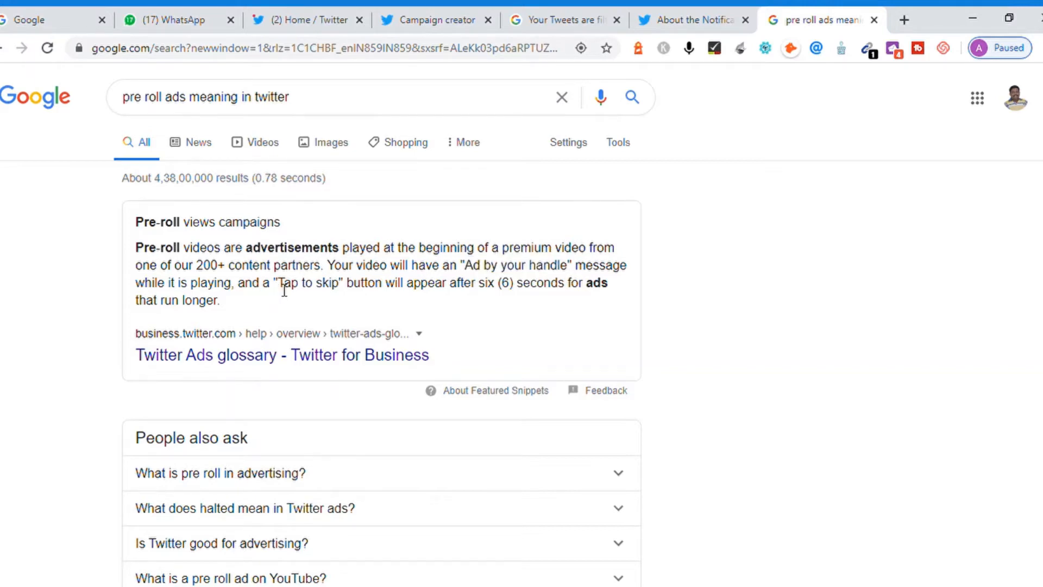
pyautogui.moveTo(278, 286); pyautogui.dragTo(329, 289)
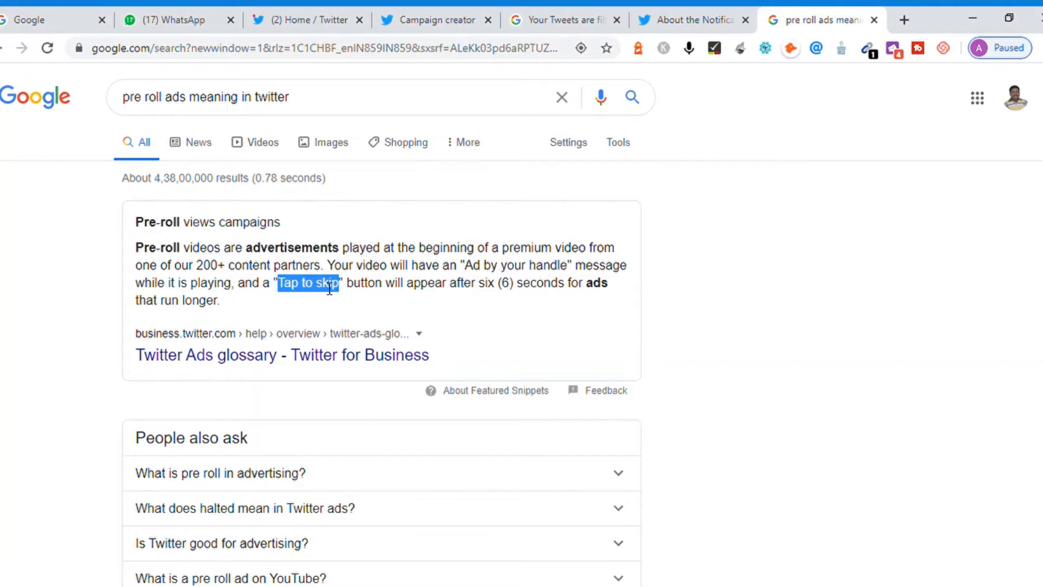
pyautogui.click(329, 289)
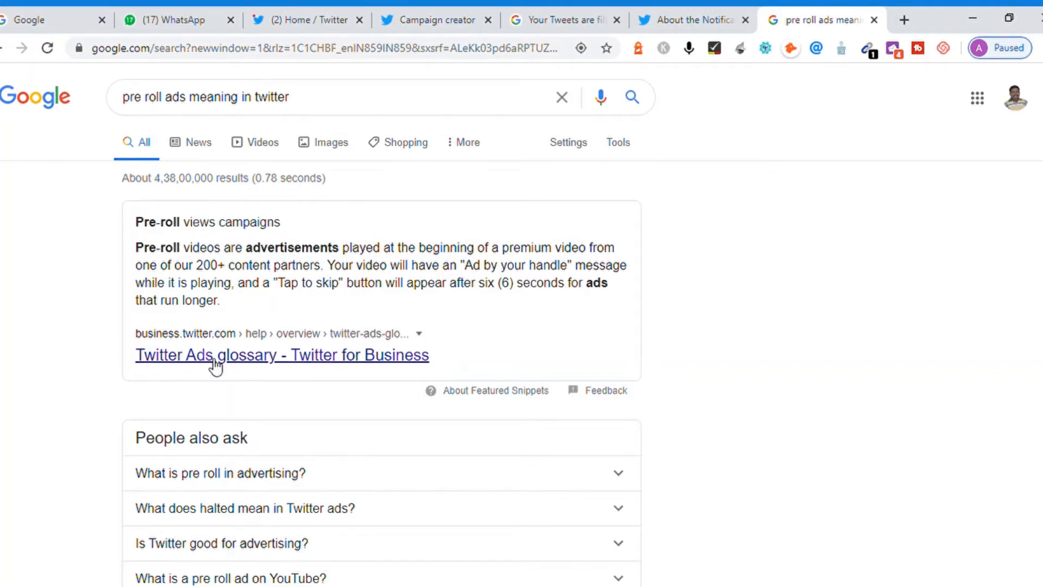
# - Open the Twitter Ads glossary from the featured snippet and look through its term definitions
pyautogui.click(250, 359)
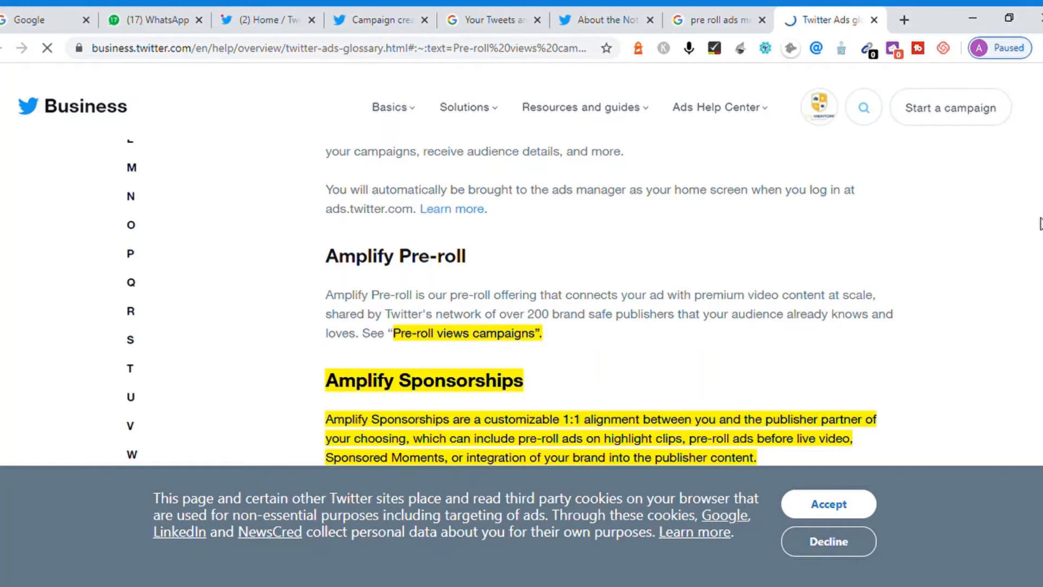
pyautogui.scroll(-6, 521, 304)
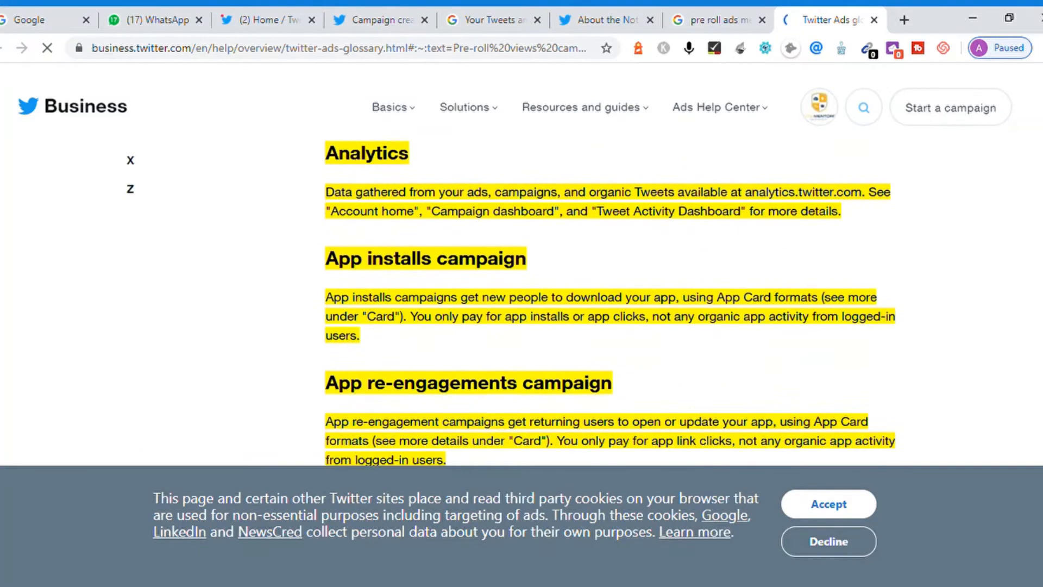
pyautogui.scroll(-3, 522, 304)
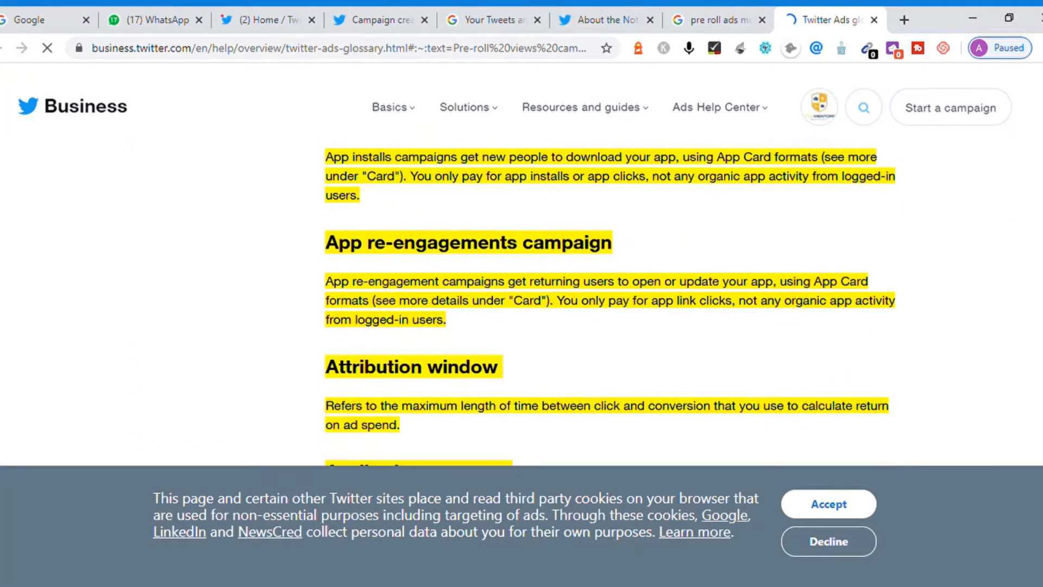
pyautogui.scroll(-8, 608, 299)
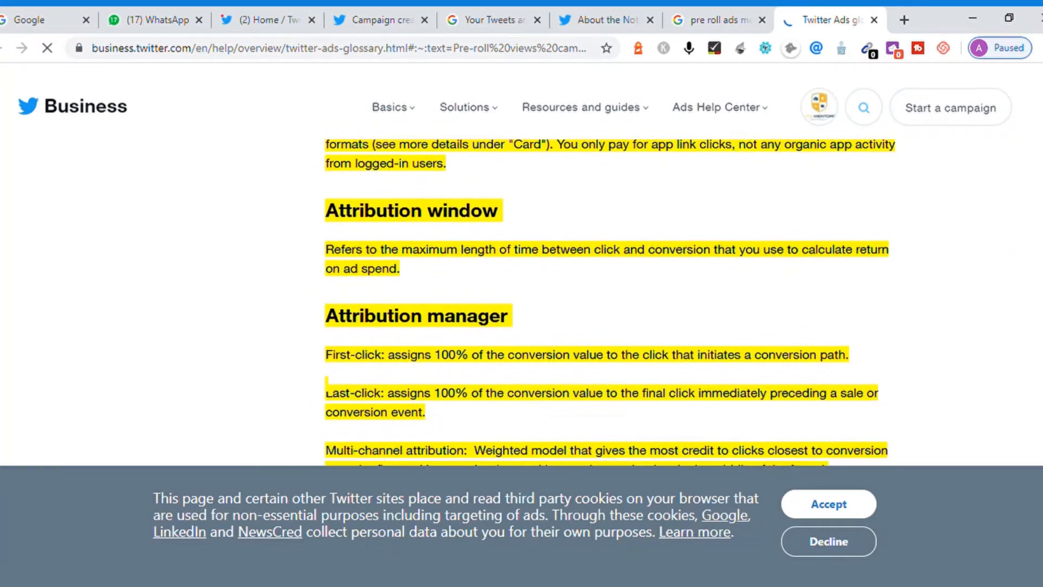
pyautogui.scroll(-4, 608, 299)
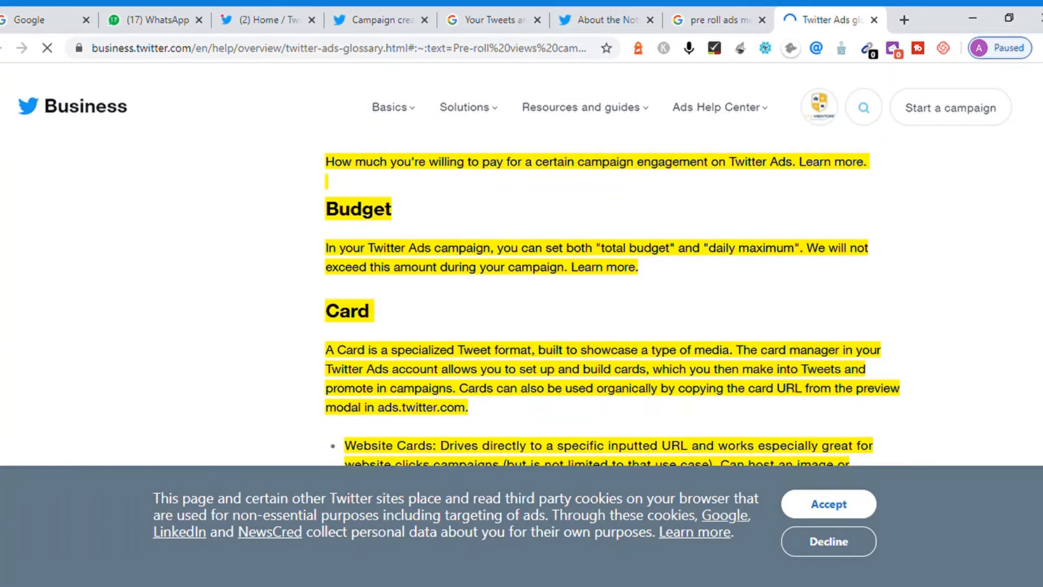
pyautogui.scroll(-2, 609, 299)
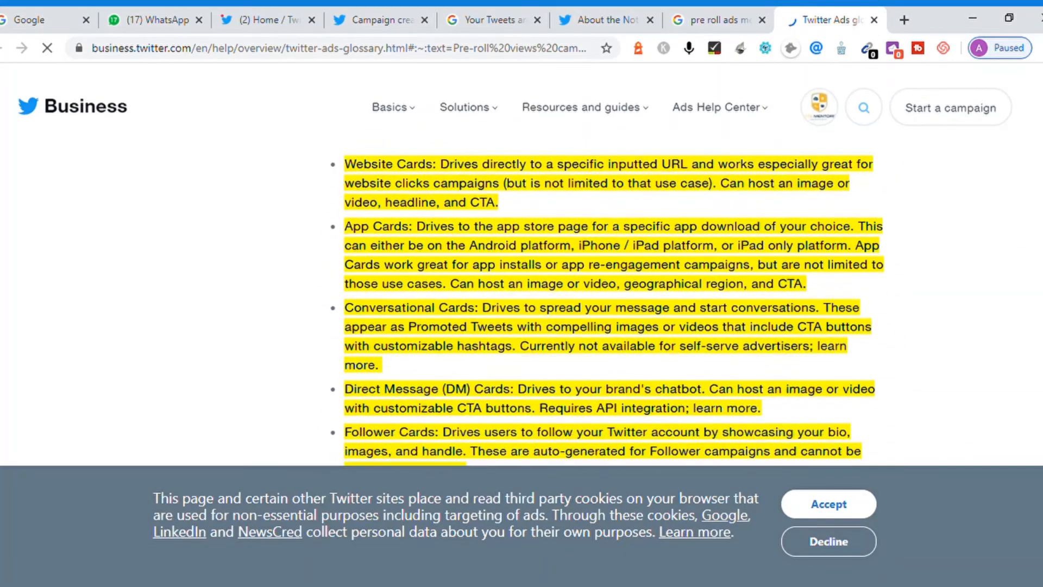
pyautogui.scroll(20, 609, 299)
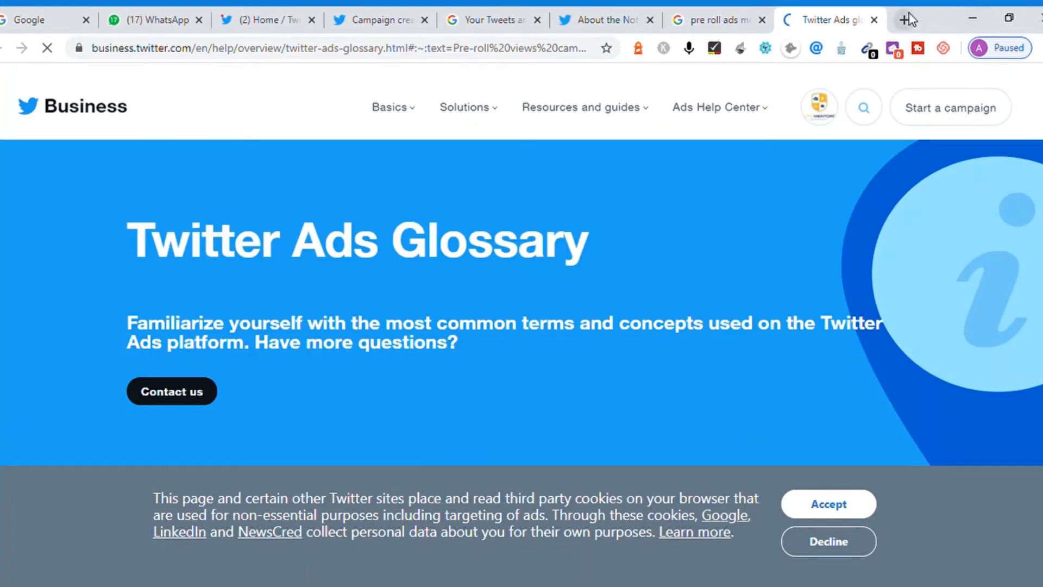
# - Close the glossary and search results pages and return to the funding source field in the Twitter Ads campaign setup
pyautogui.click(874, 20)
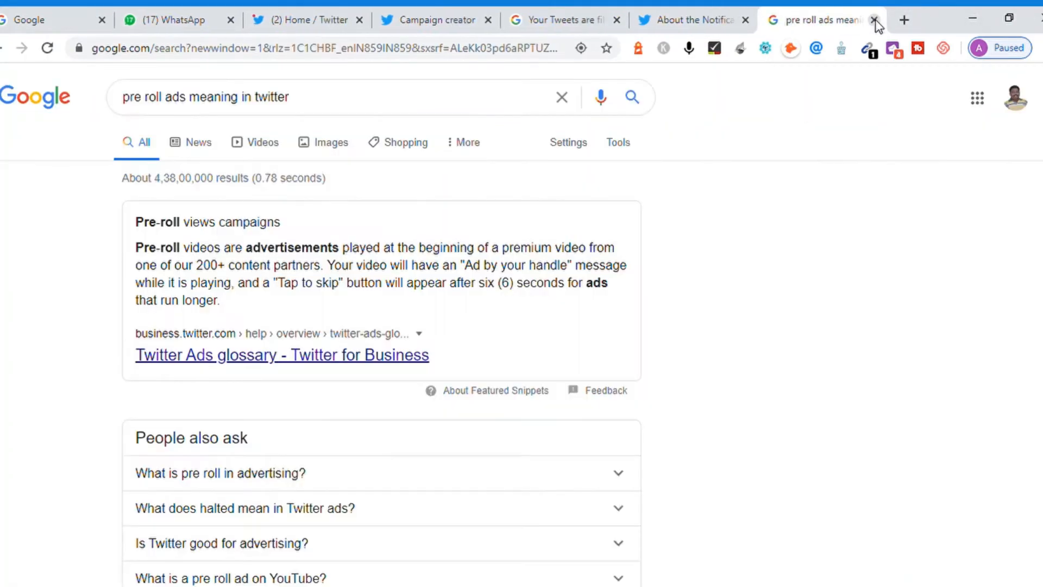
pyautogui.click(874, 21)
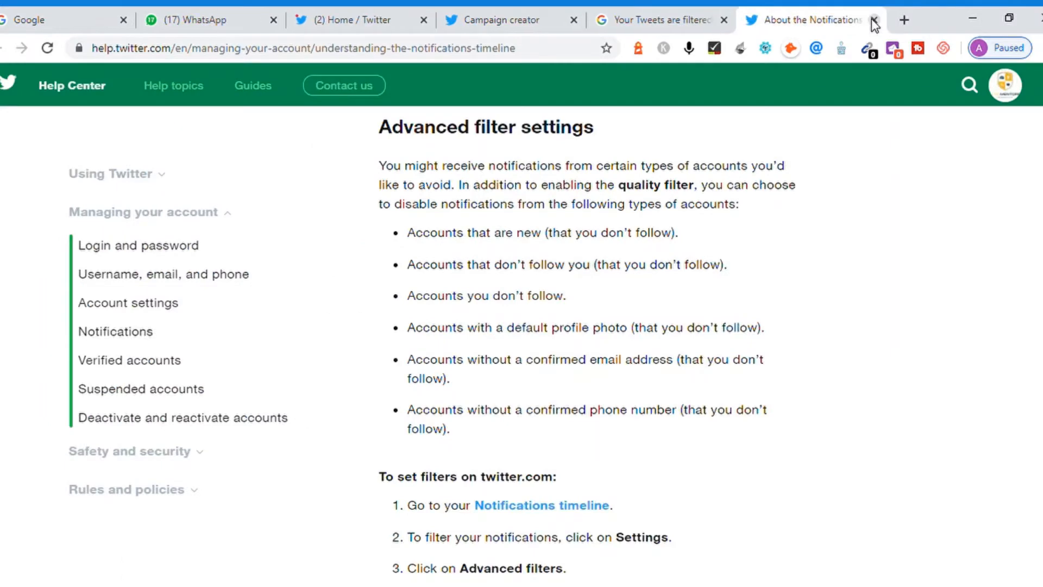
pyautogui.click(489, 19)
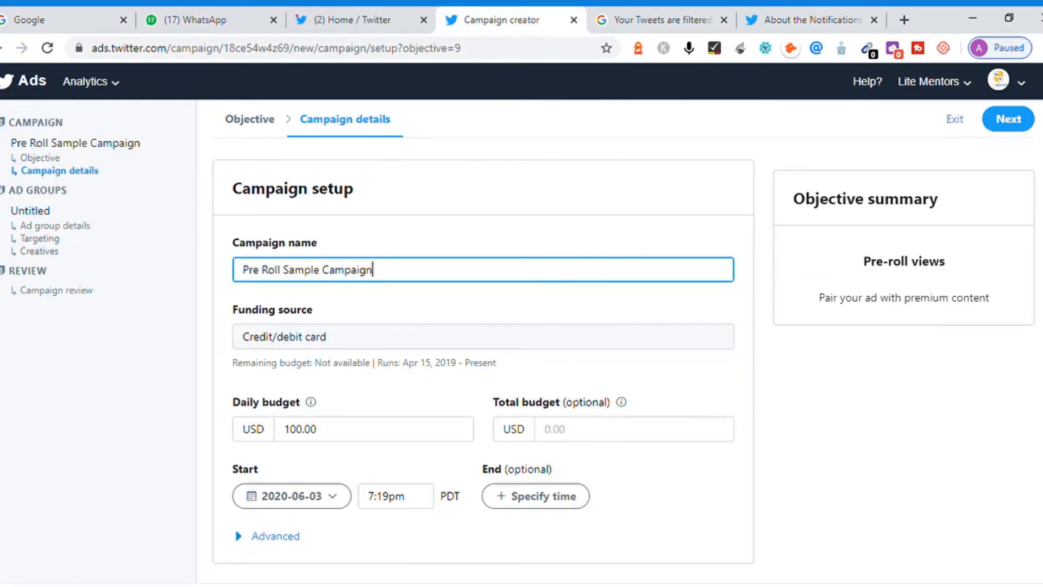
pyautogui.scroll(-1, 789, 353)
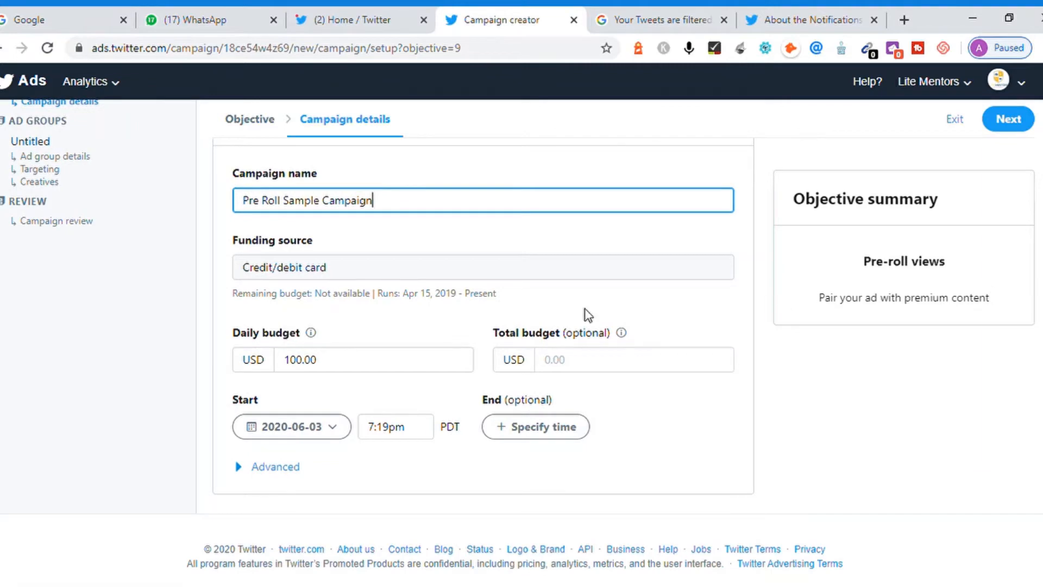
pyautogui.click(358, 271)
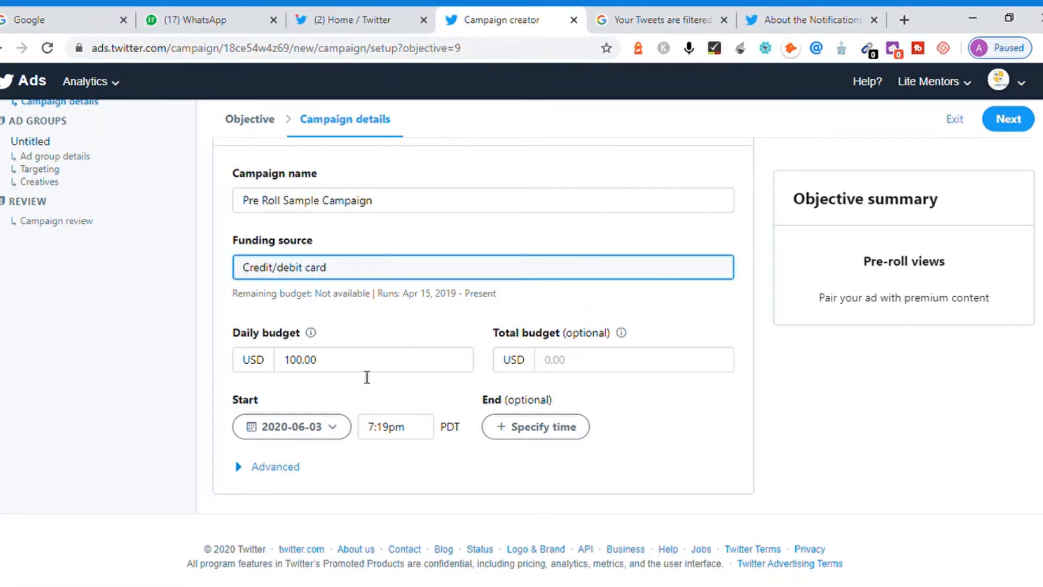
# - Examine the daily and total budget fields and the available start times in the campaign details
pyautogui.click(366, 369)
pyautogui.click(611, 370)
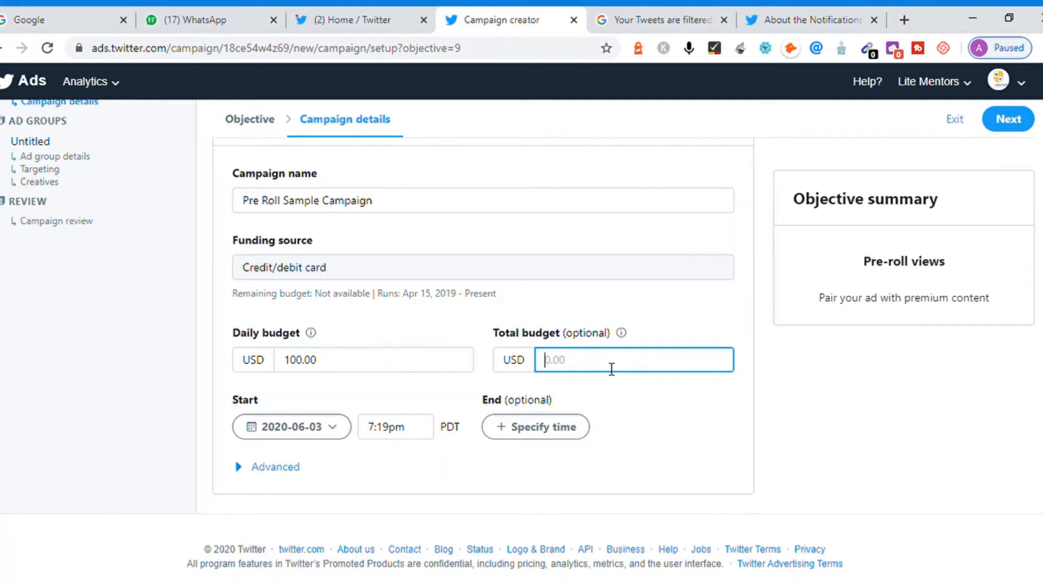
pyautogui.click(414, 368)
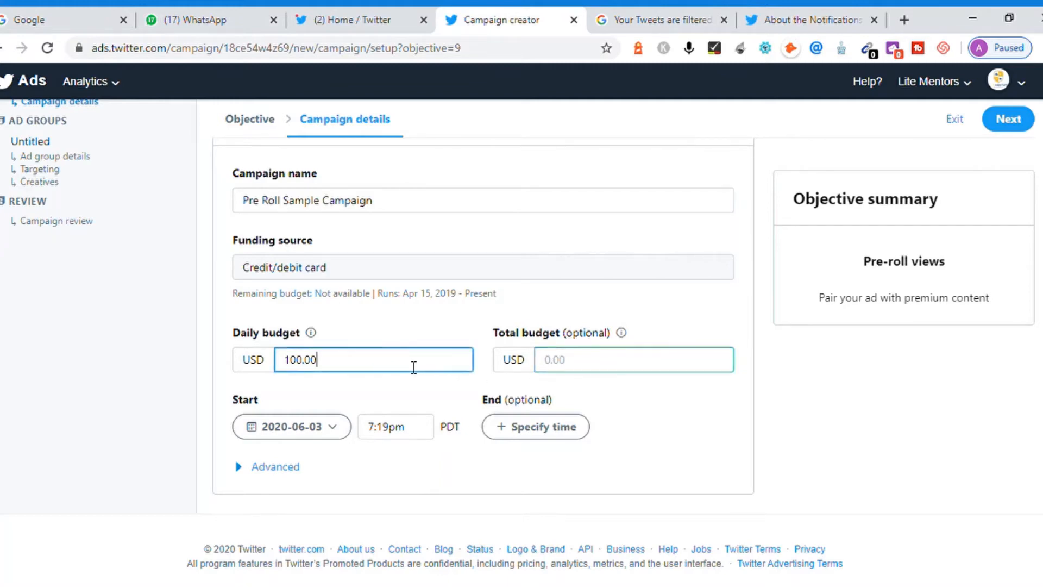
pyautogui.click(617, 373)
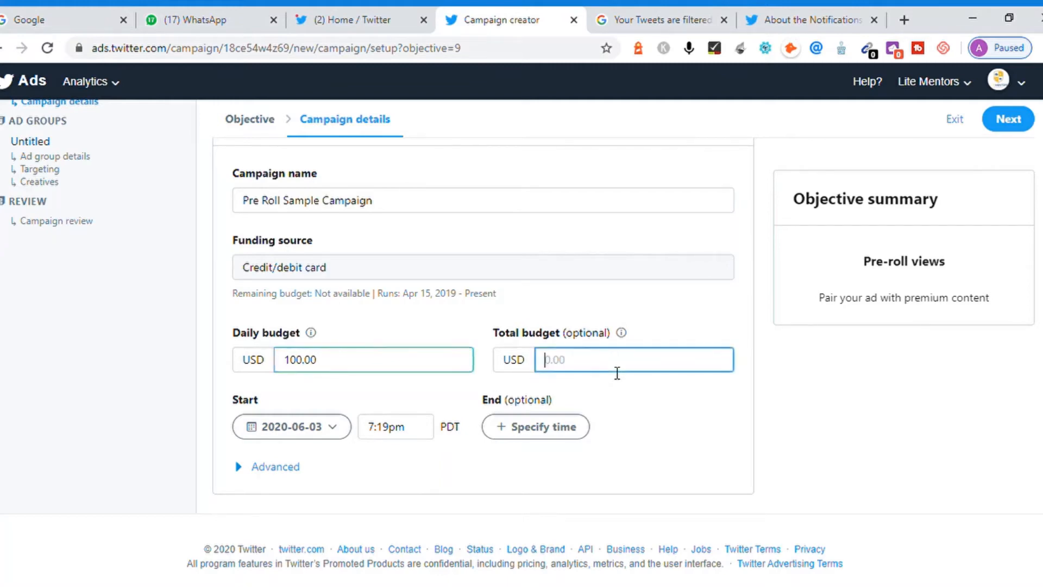
pyautogui.click(411, 373)
pyautogui.click(868, 438)
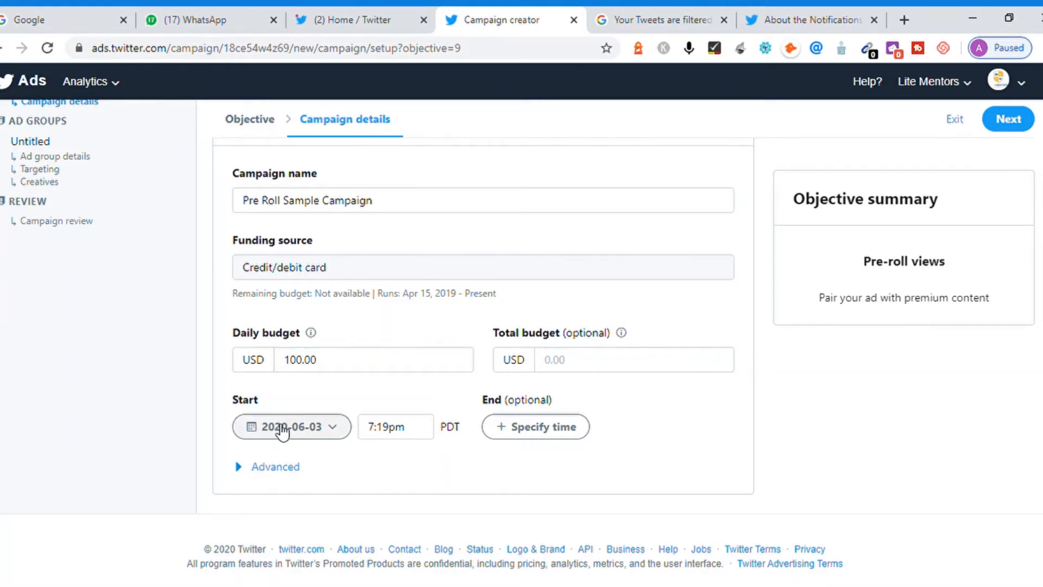
pyautogui.doubleClick(422, 437)
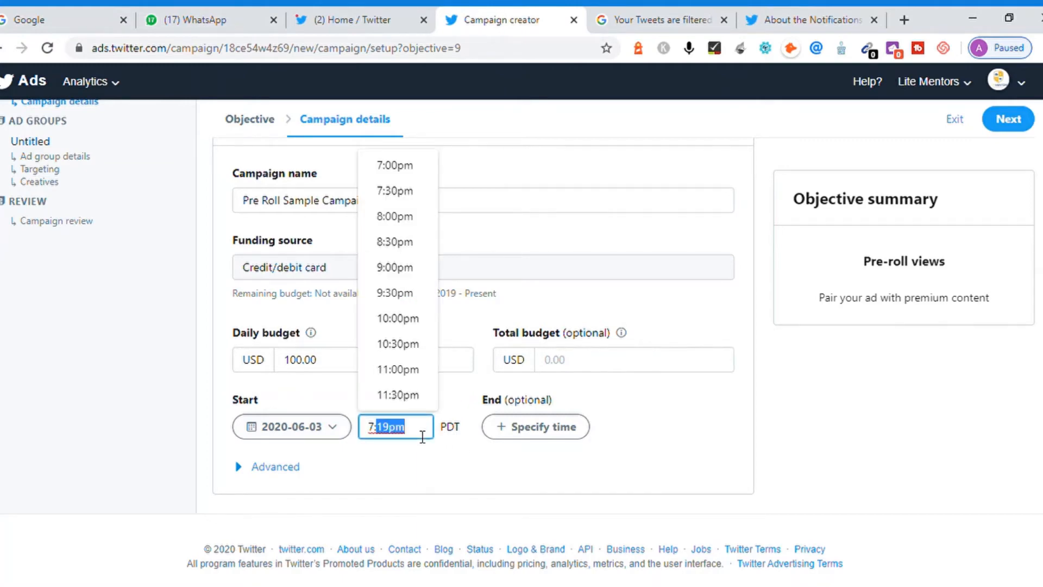
pyautogui.click(765, 442)
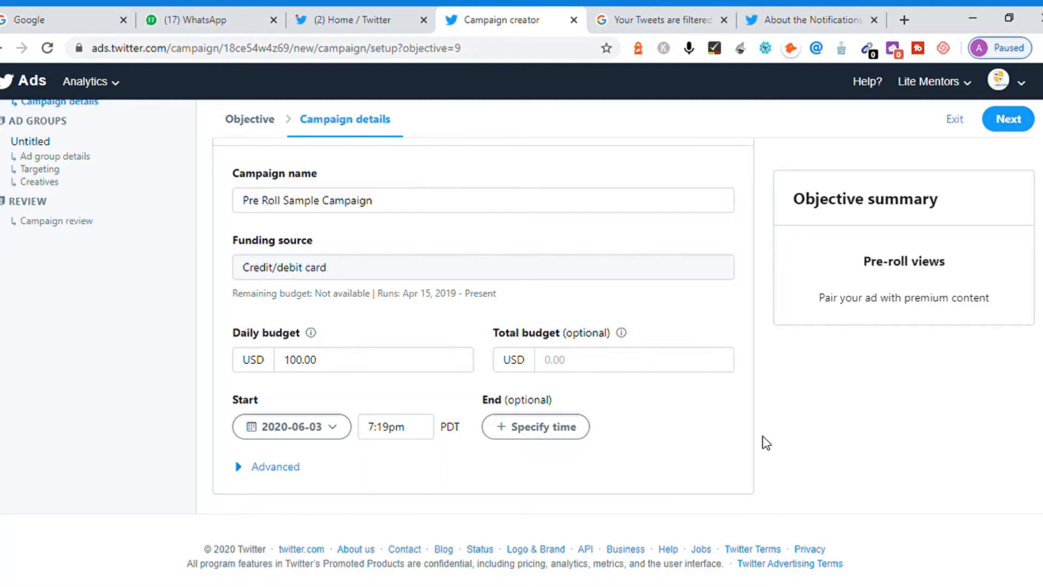
pyautogui.doubleClick(417, 438)
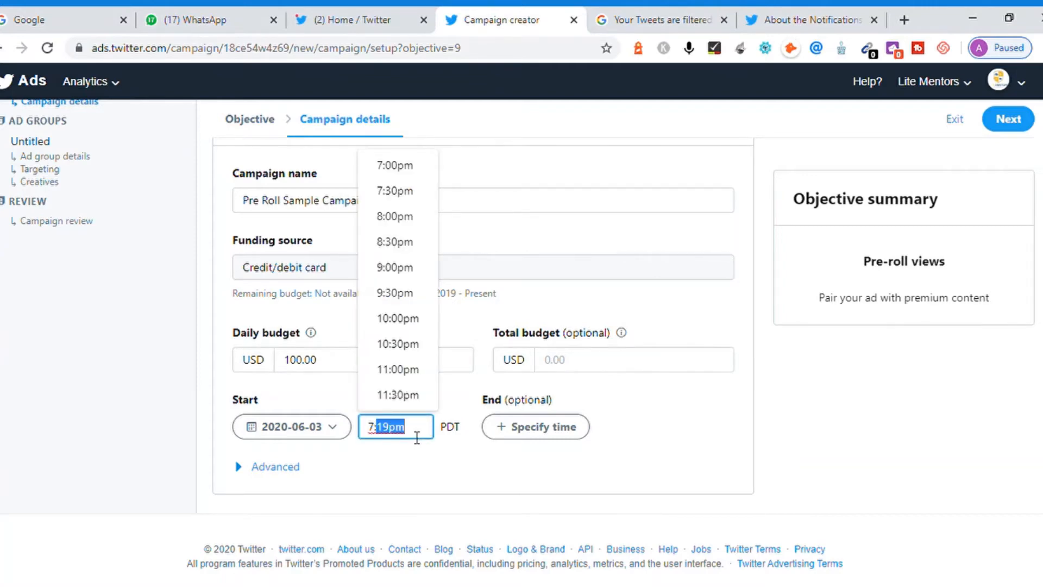
pyautogui.click(747, 483)
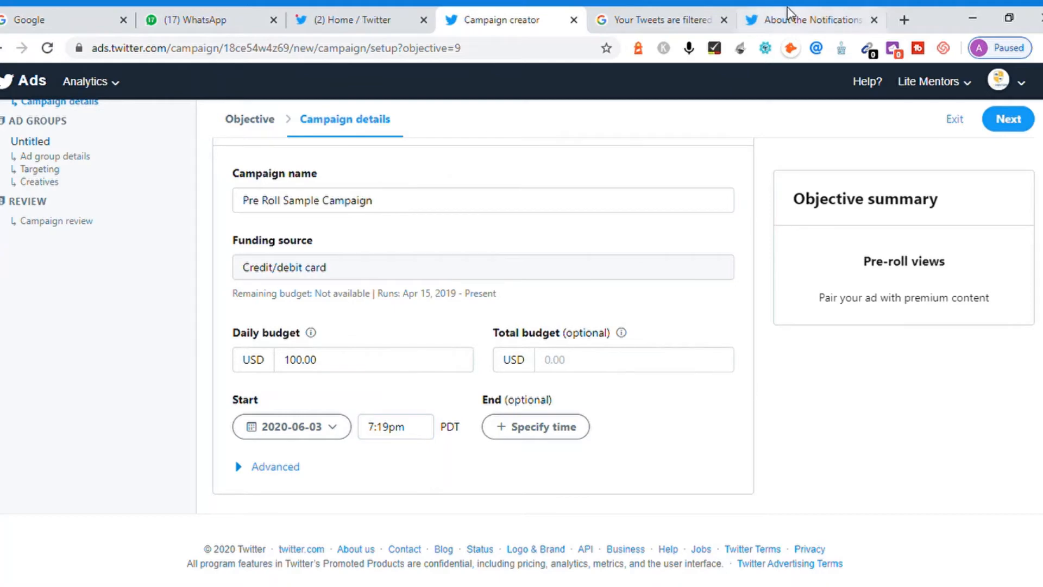
# - Search Google for "PST to IST" from the open Twitter Help page and examine the time conversion table and results
pyautogui.click(809, 21)
pyautogui.click(532, 55)
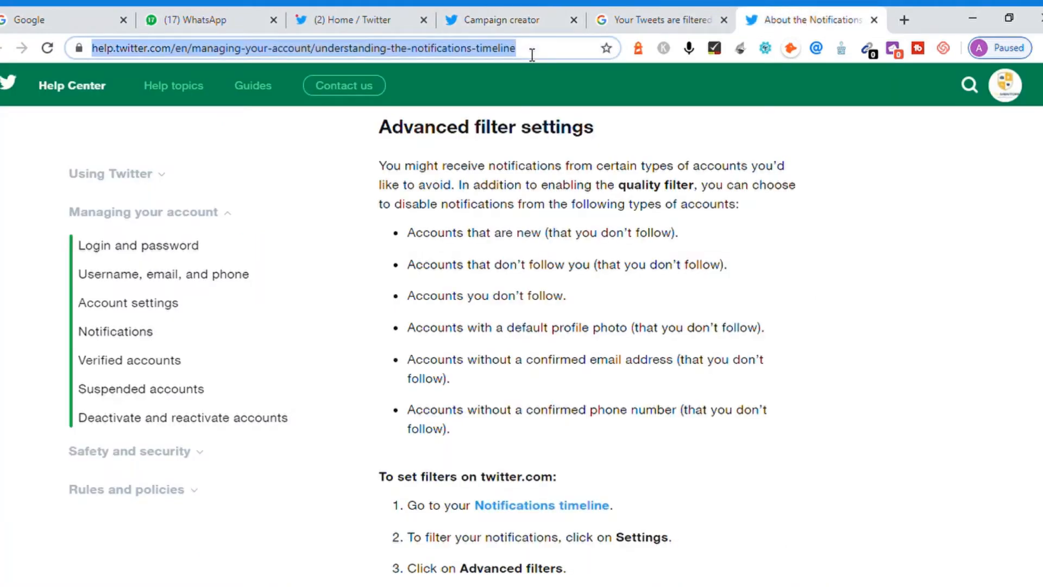
pyautogui.write('PST')
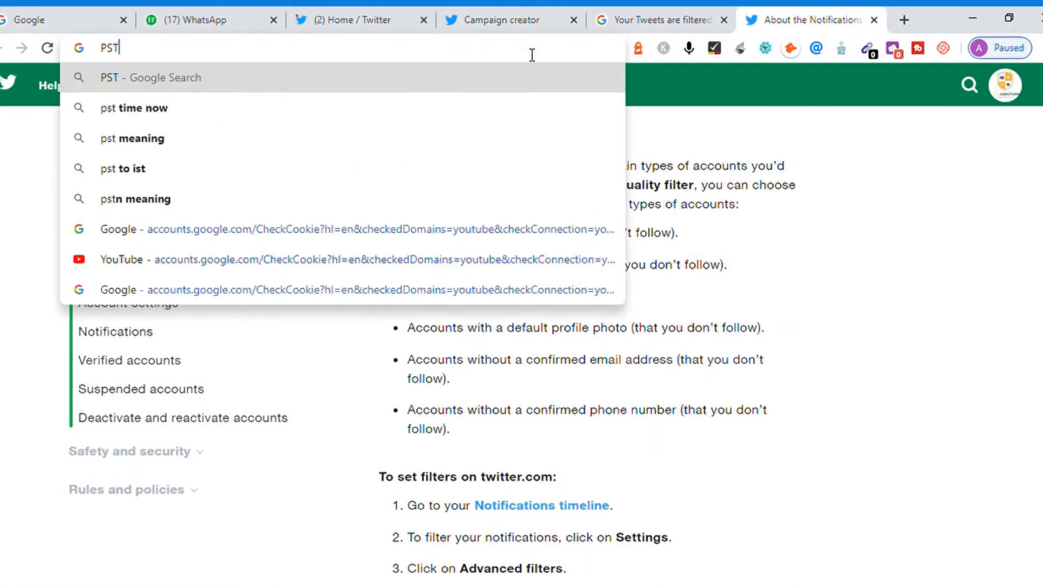
pyautogui.write(' to IST')
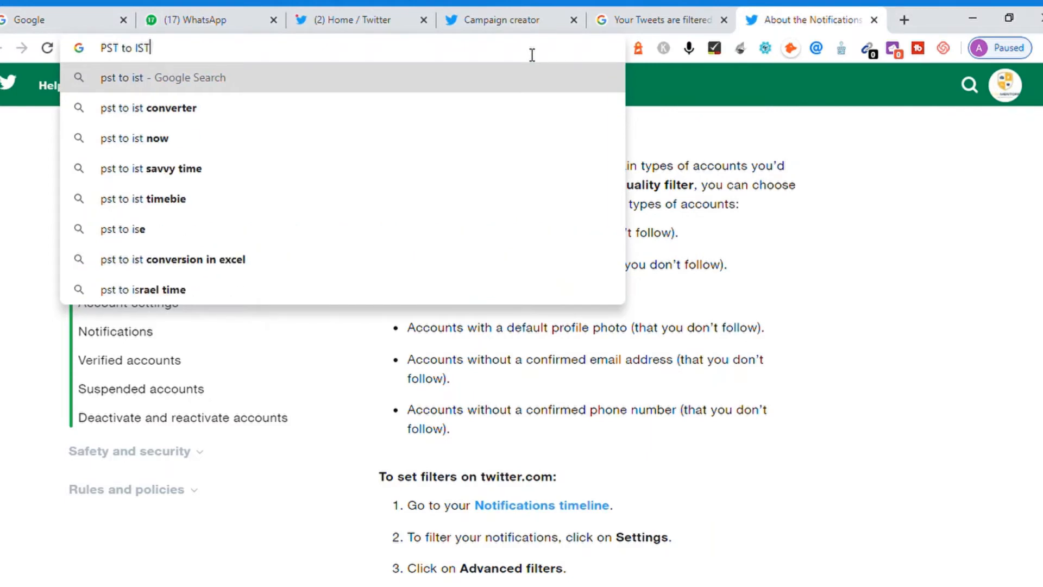
pyautogui.press('Return')
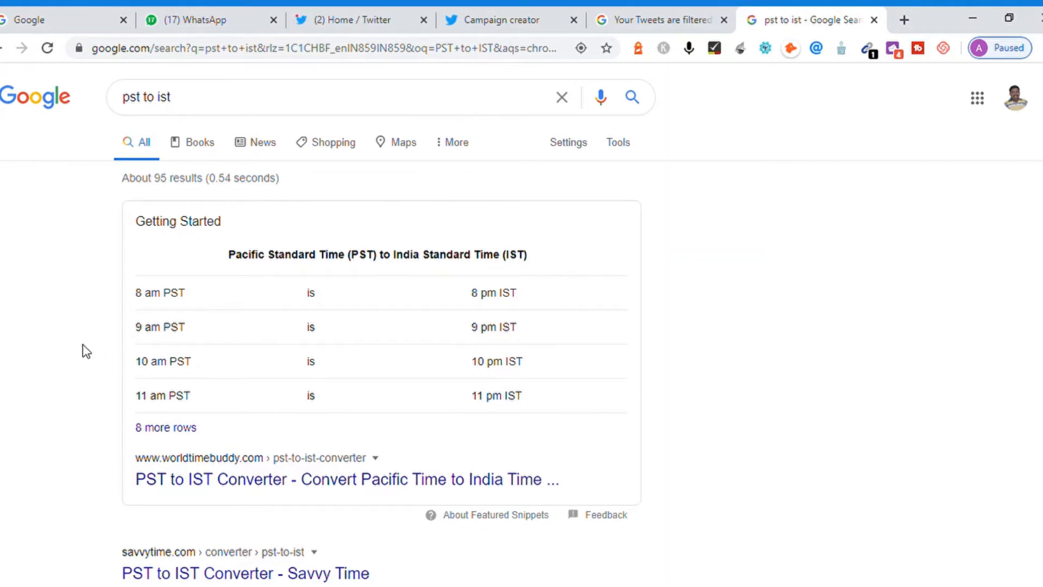
pyautogui.moveTo(144, 302); pyautogui.dragTo(394, 341)
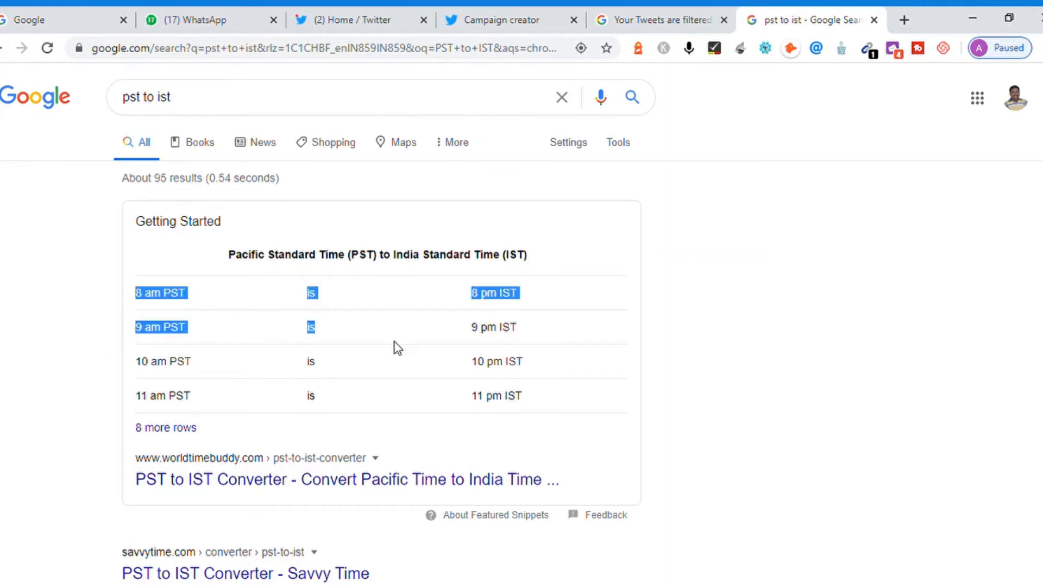
pyautogui.click(716, 338)
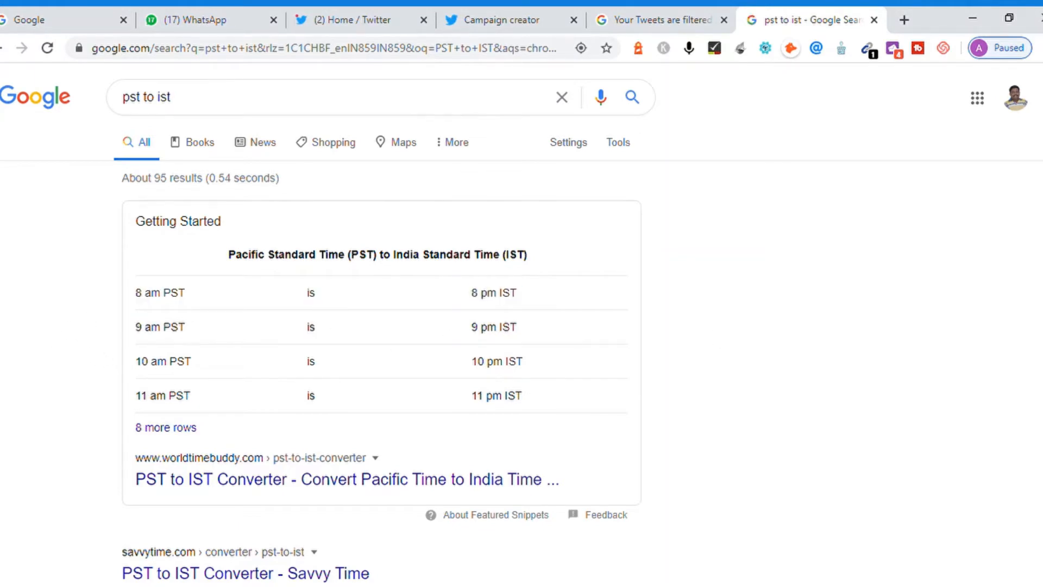
pyautogui.scroll(-12, 380, 347)
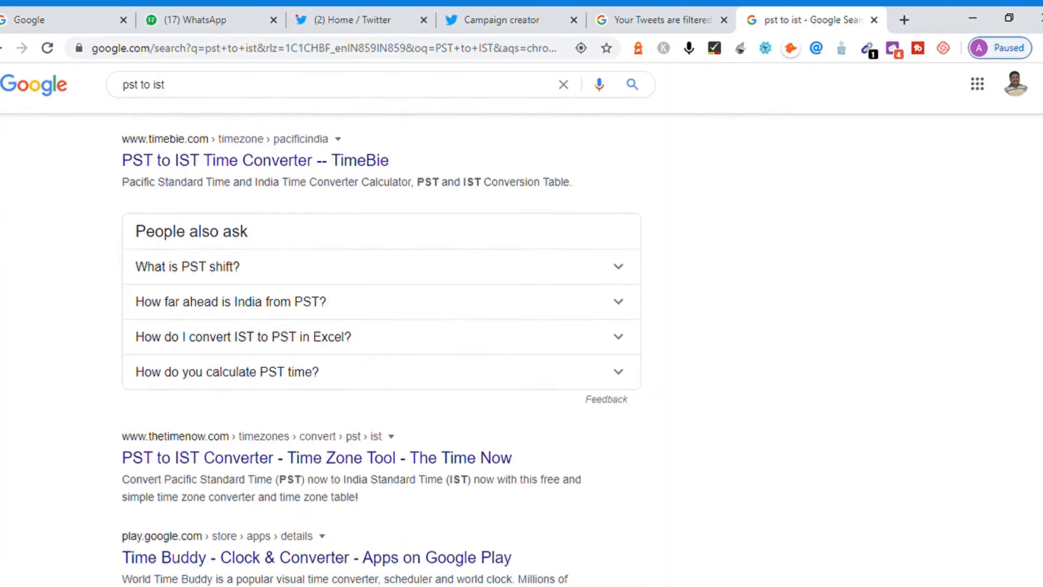
pyautogui.scroll(12, 380, 348)
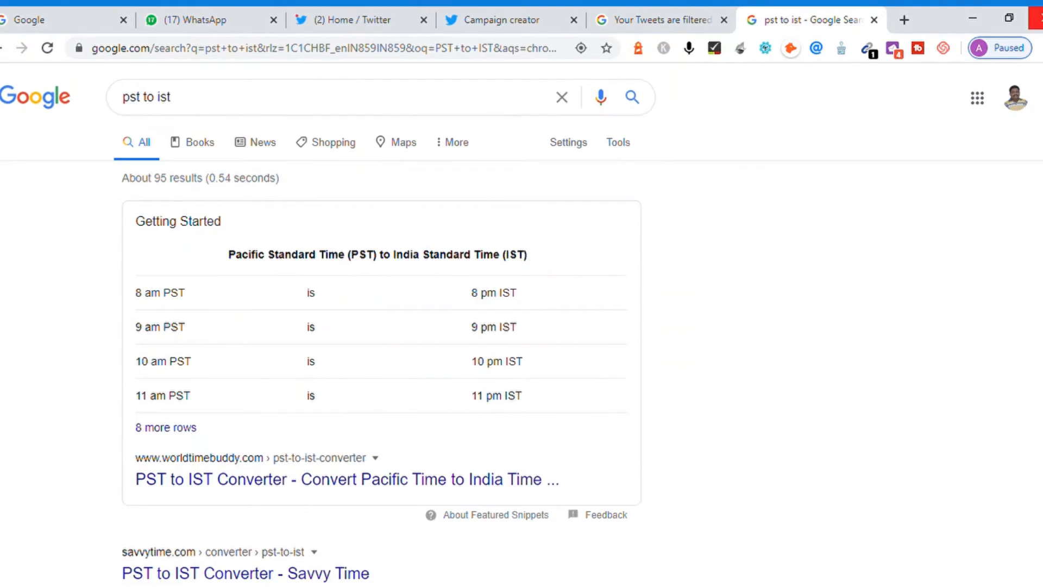
# - Return to the campaign creator and expand the advanced settings to examine the Standard and Accelerated pacing options
pyautogui.click(672, 25)
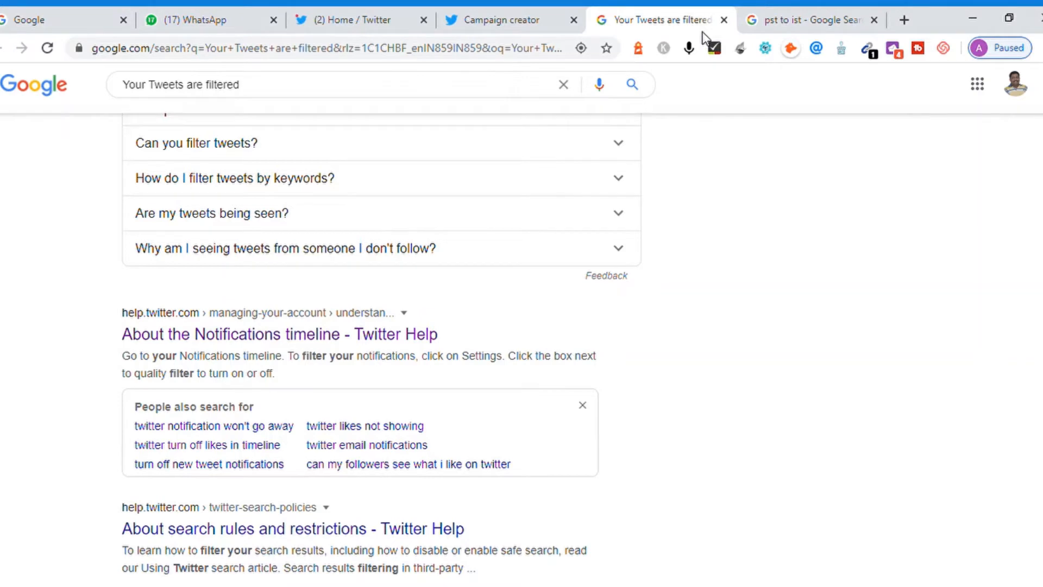
pyautogui.click(504, 21)
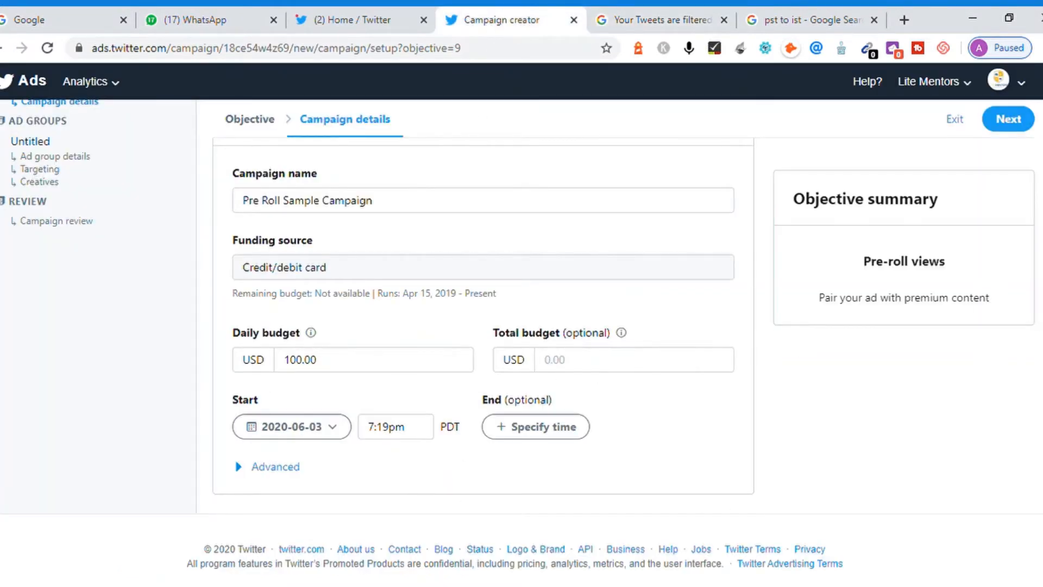
pyautogui.click(275, 469)
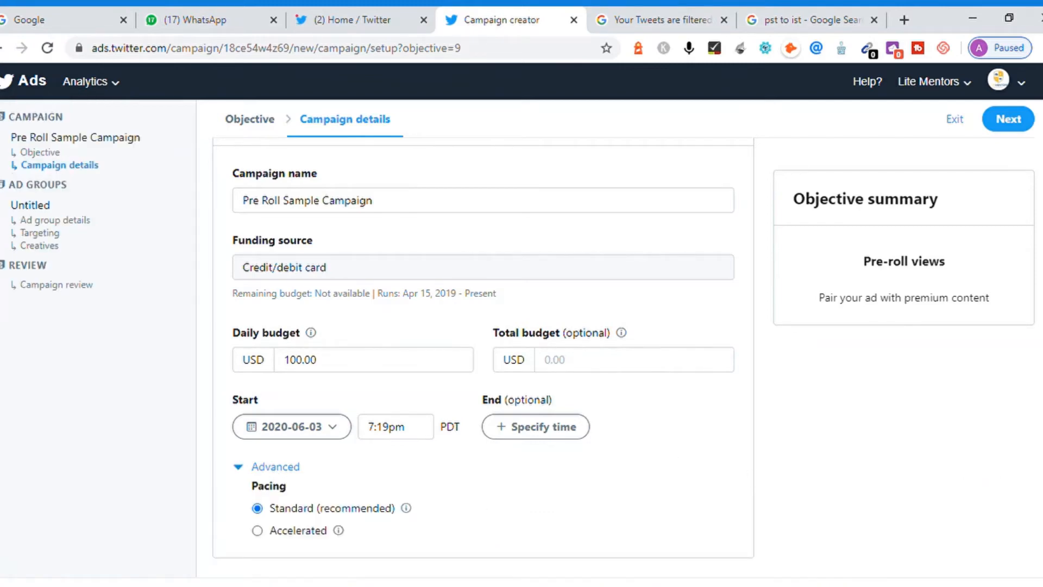
pyautogui.scroll(-1, 482, 326)
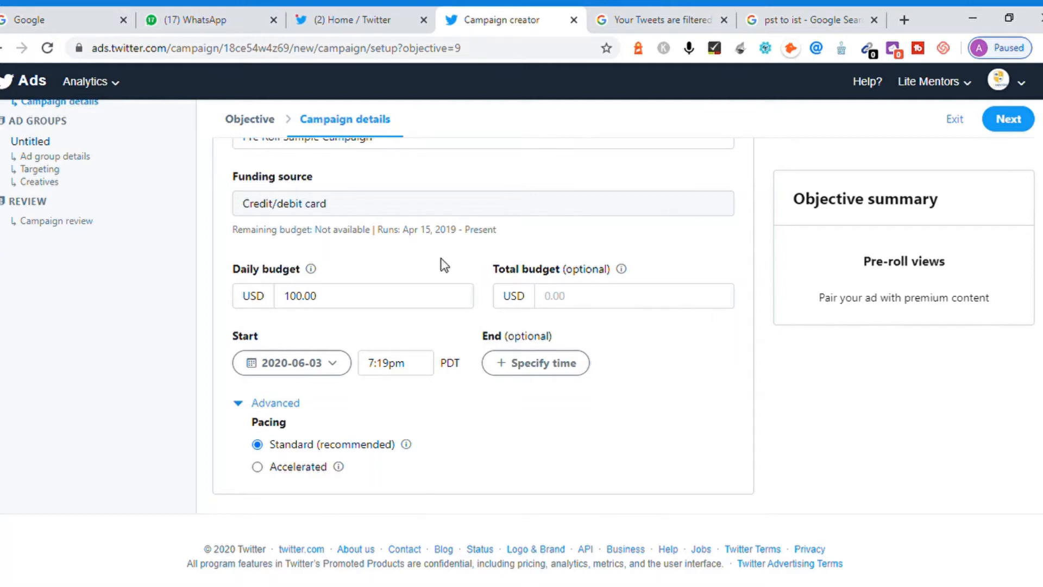
# - Open the ad group details, try to advance to the next stage, and check the setup and placements sections
pyautogui.click(86, 159)
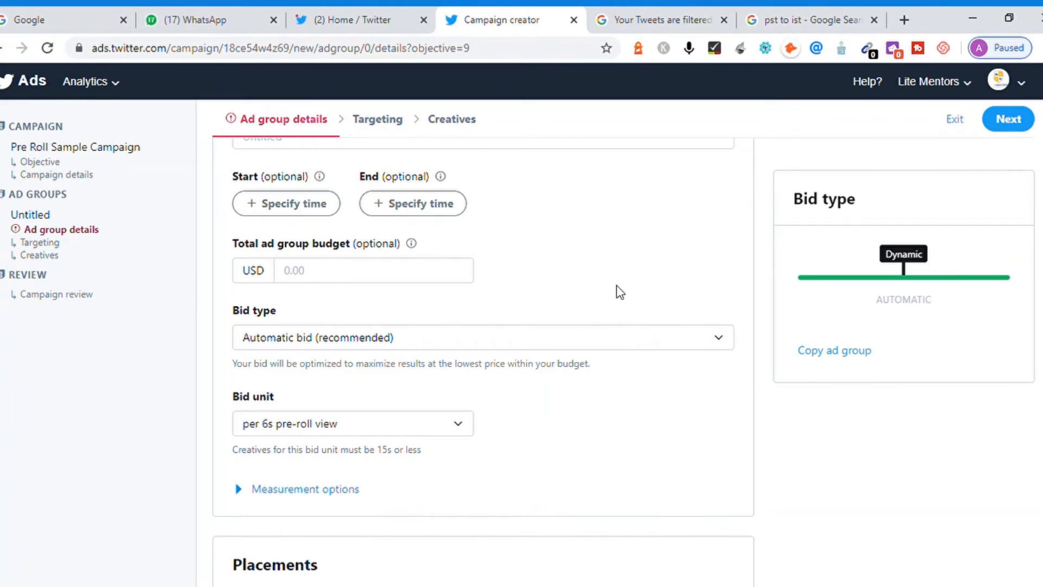
pyautogui.click(1009, 119)
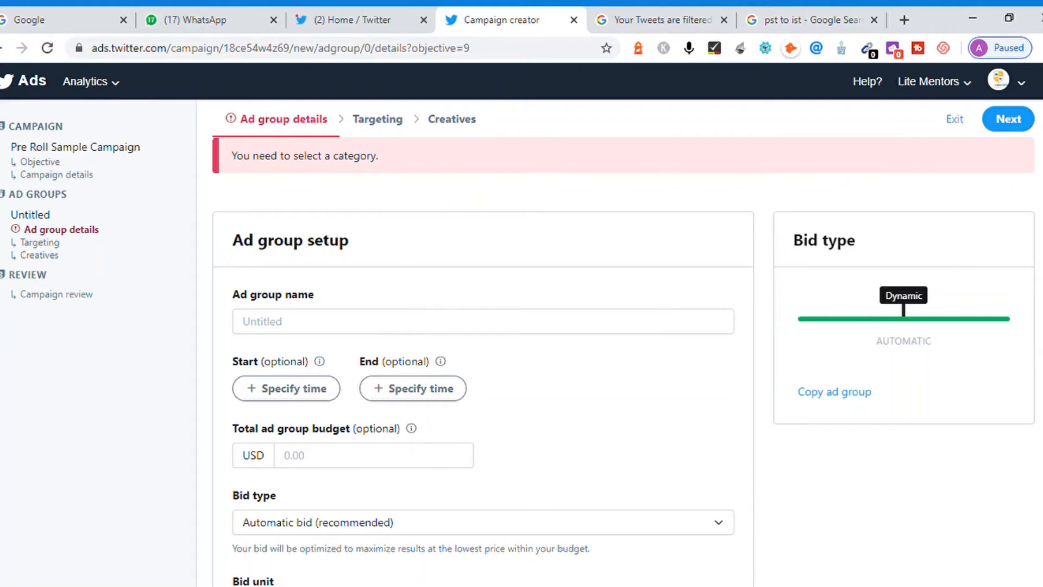
pyautogui.scroll(-8, 482, 326)
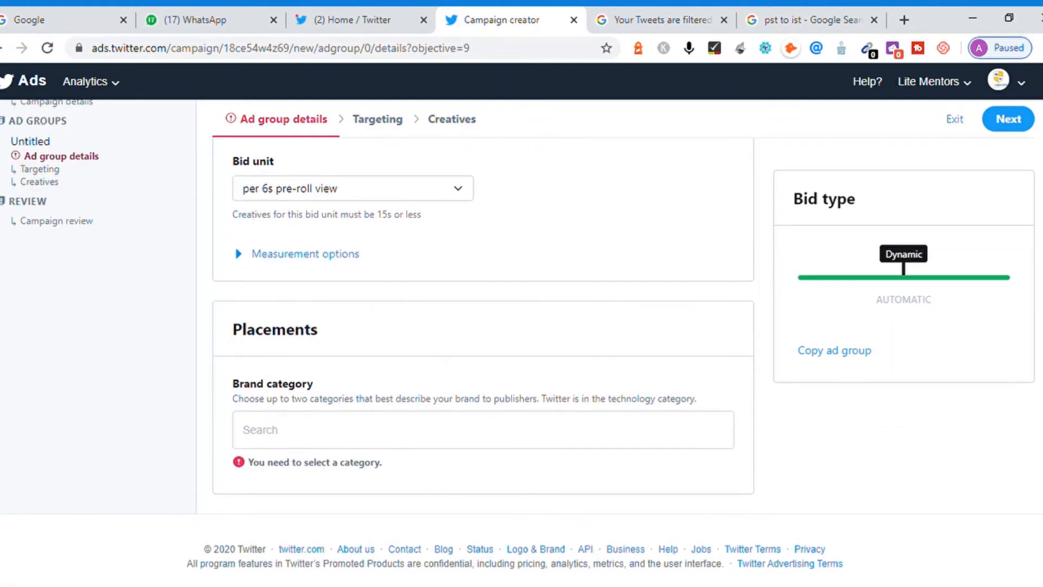
pyautogui.scroll(8, 483, 326)
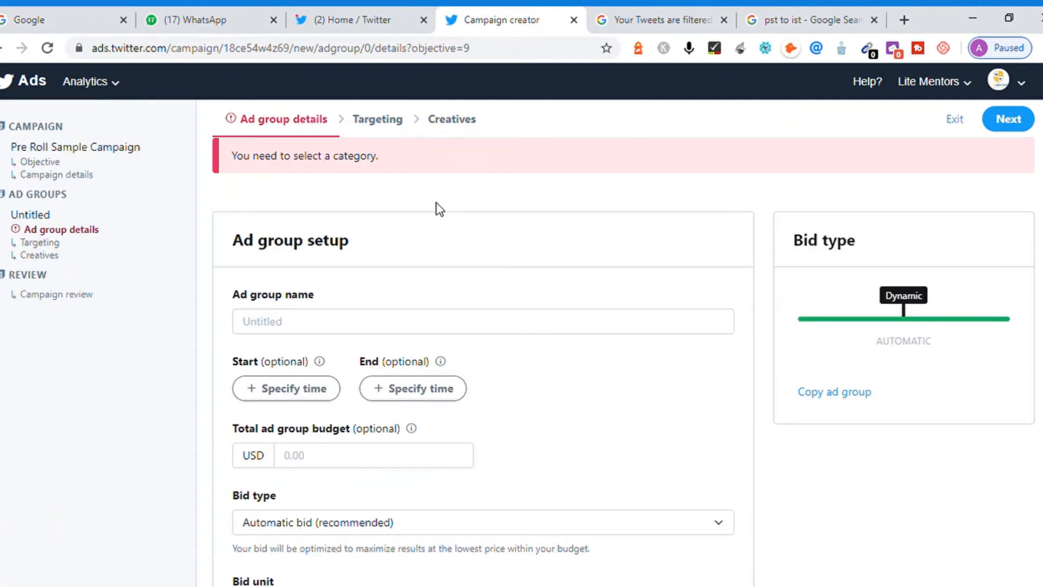
# - Name the ad group "Pre Roll Sample"
pyautogui.click(379, 335)
pyautogui.write('Pr')
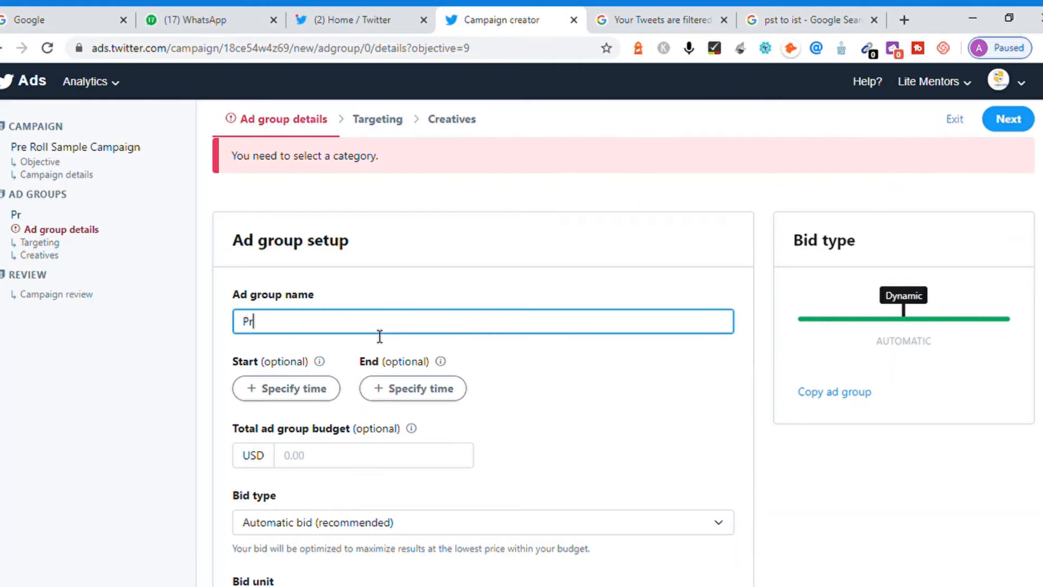
pyautogui.write('e Roll Sample')
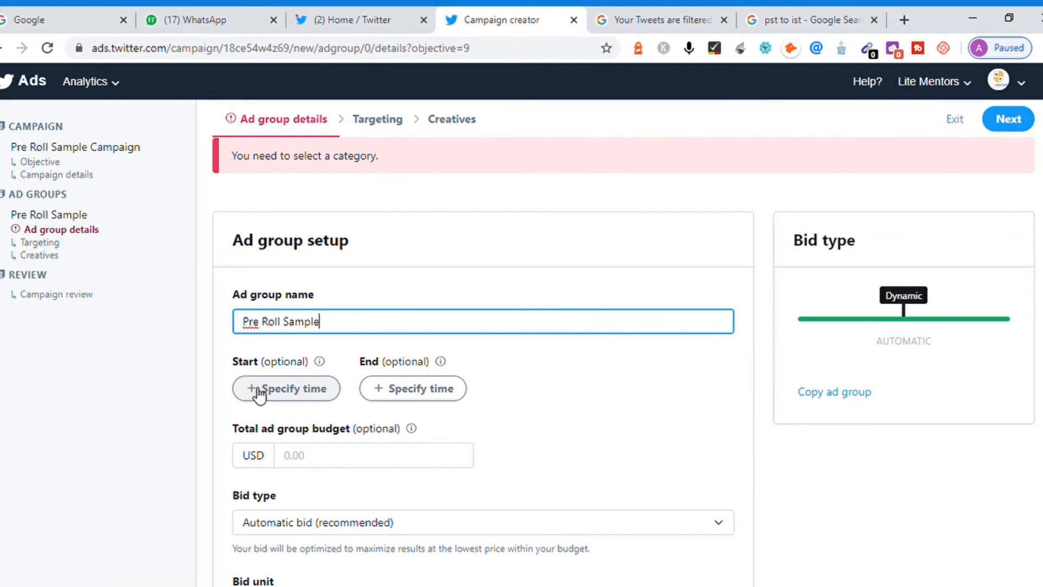
pyautogui.click(207, 405)
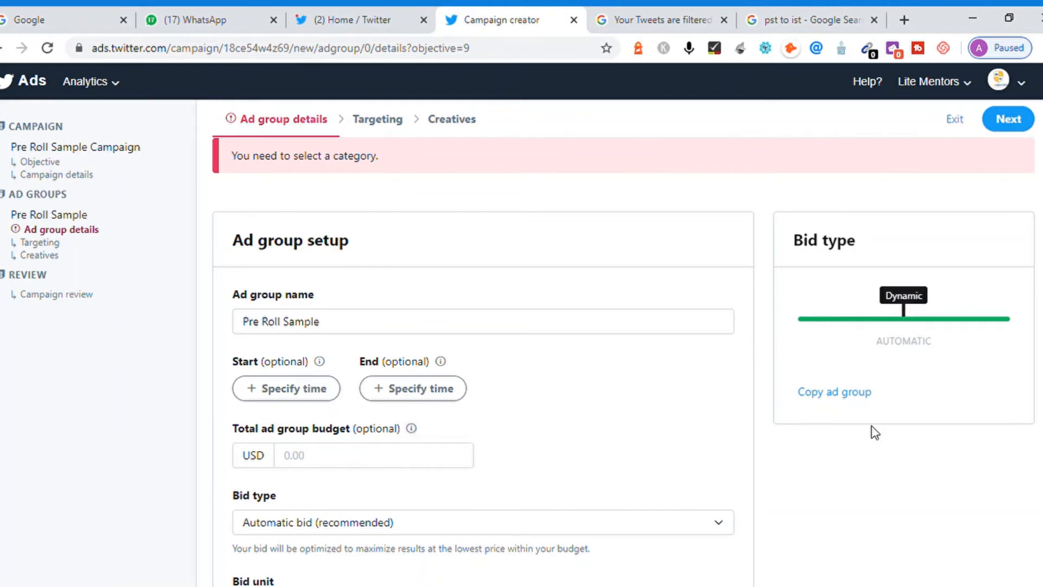
# - Set the ad group's bid type to Maximum bid
pyautogui.scroll(-5, 581, 315)
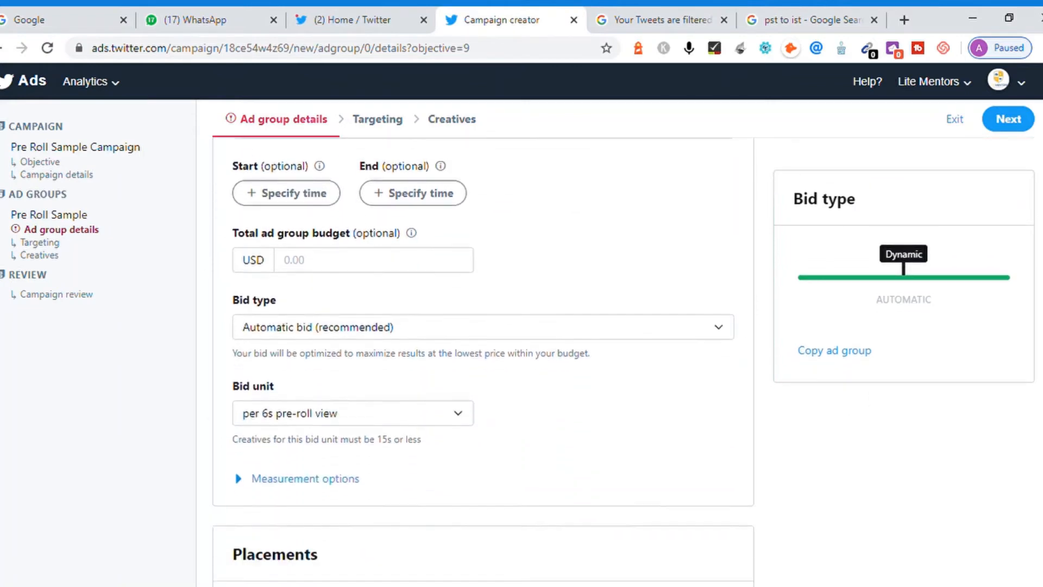
pyautogui.click(547, 269)
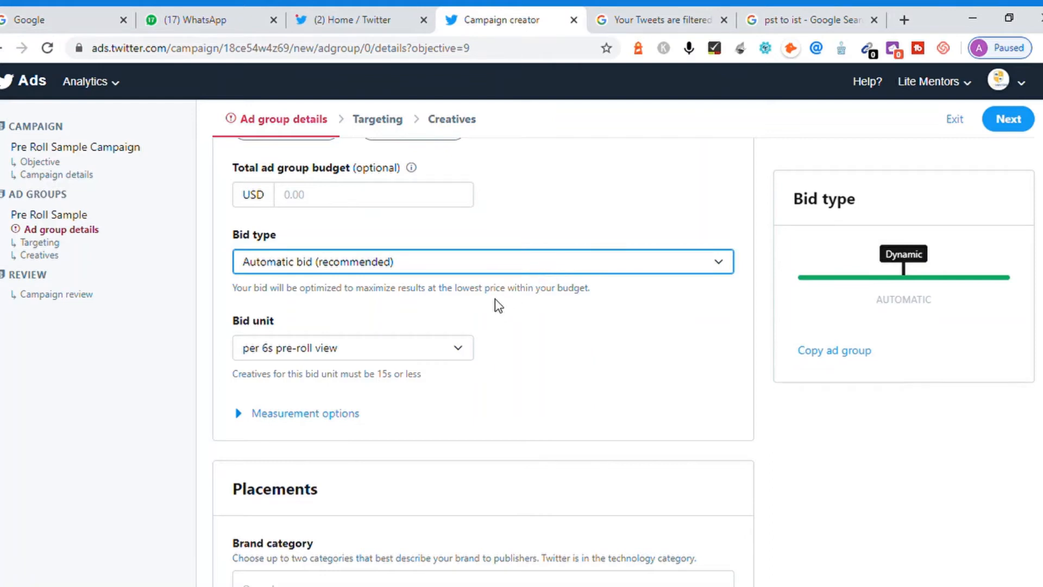
pyautogui.press('Down')
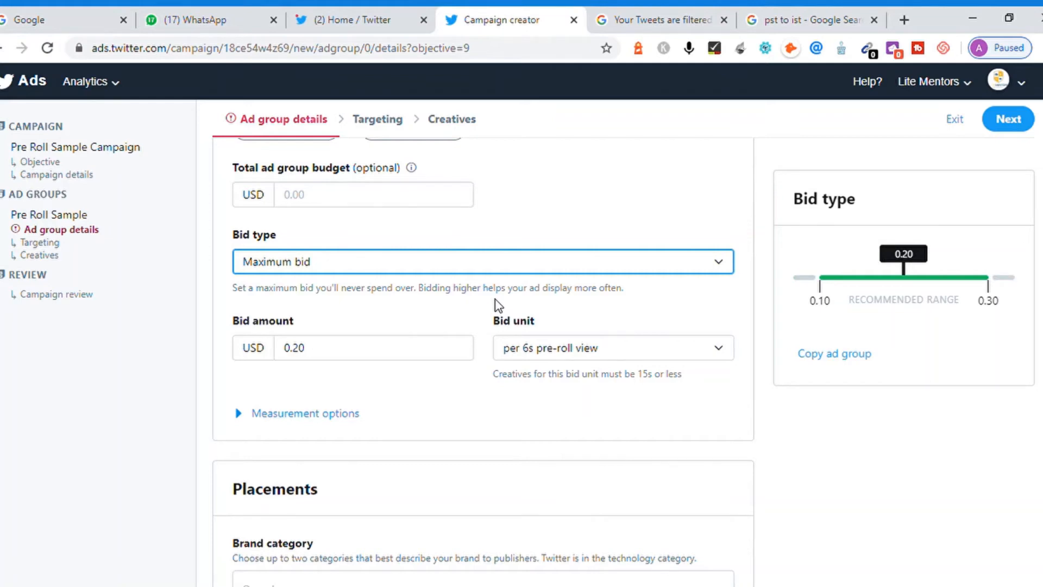
# - Compare the two bid unit options and set the bid unit to "per pre-roll view"
pyautogui.click(591, 356)
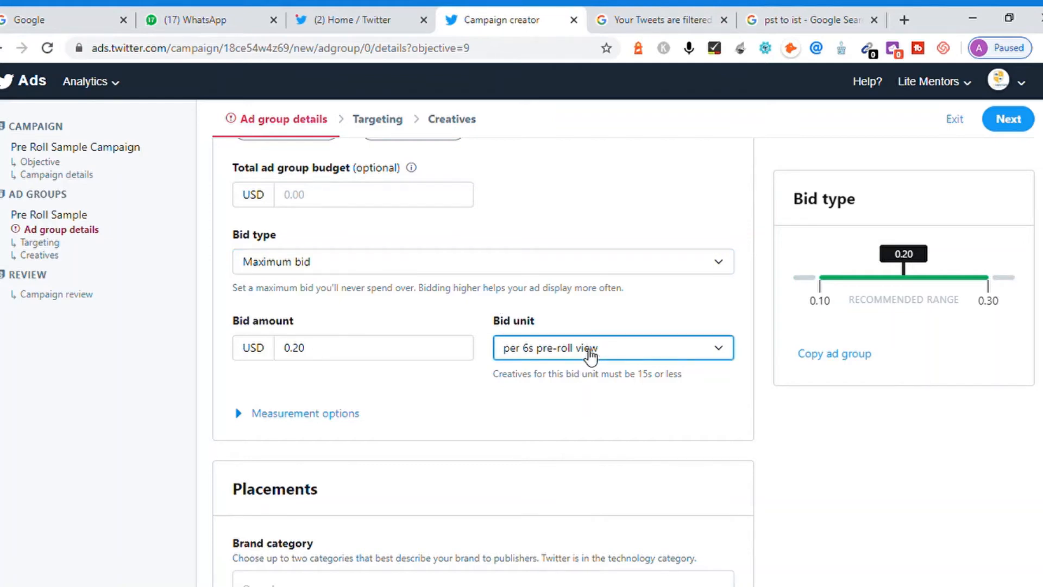
pyautogui.click(578, 385)
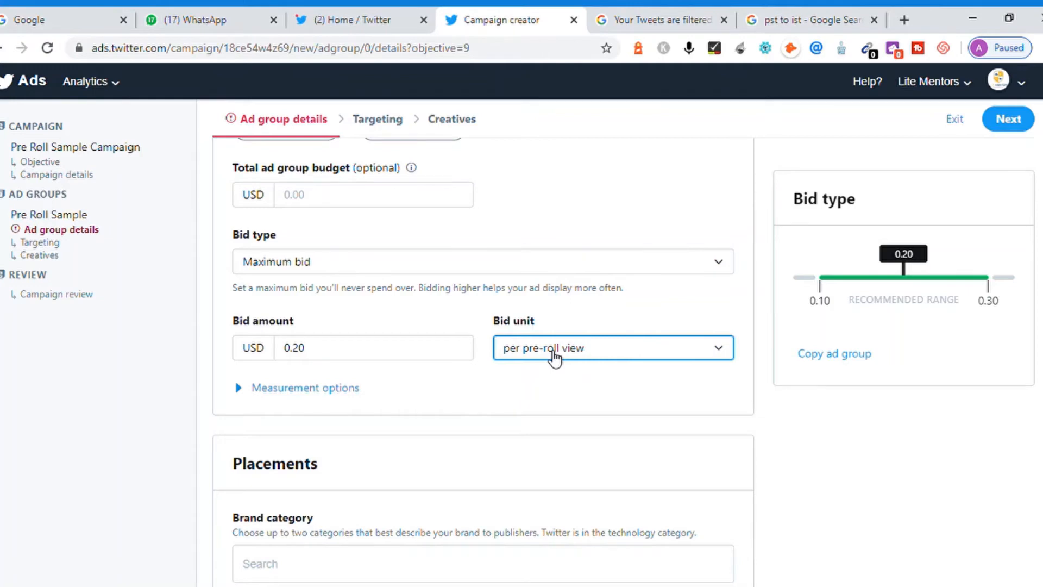
pyautogui.click(550, 402)
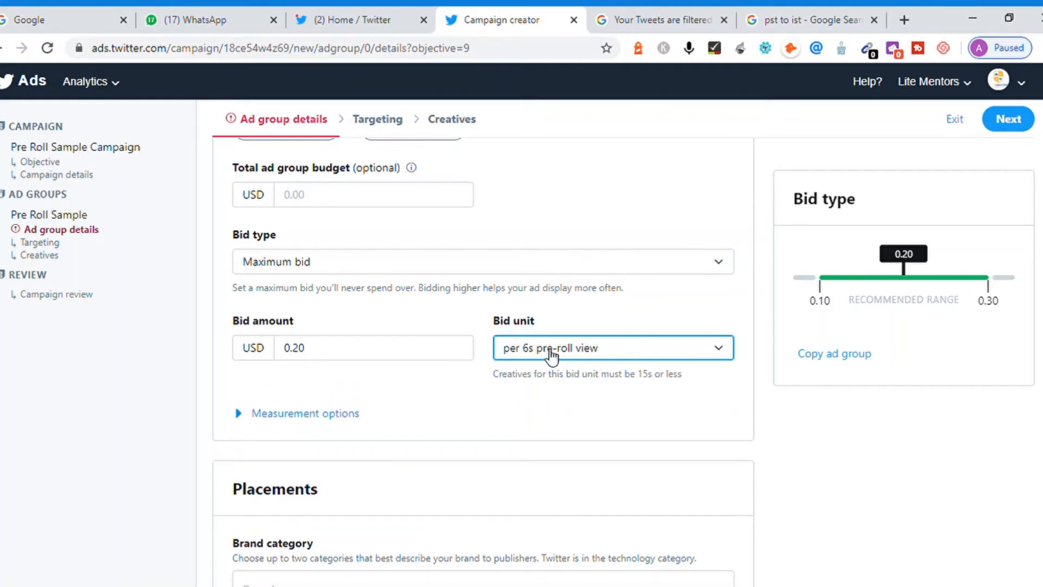
pyautogui.press('Up')
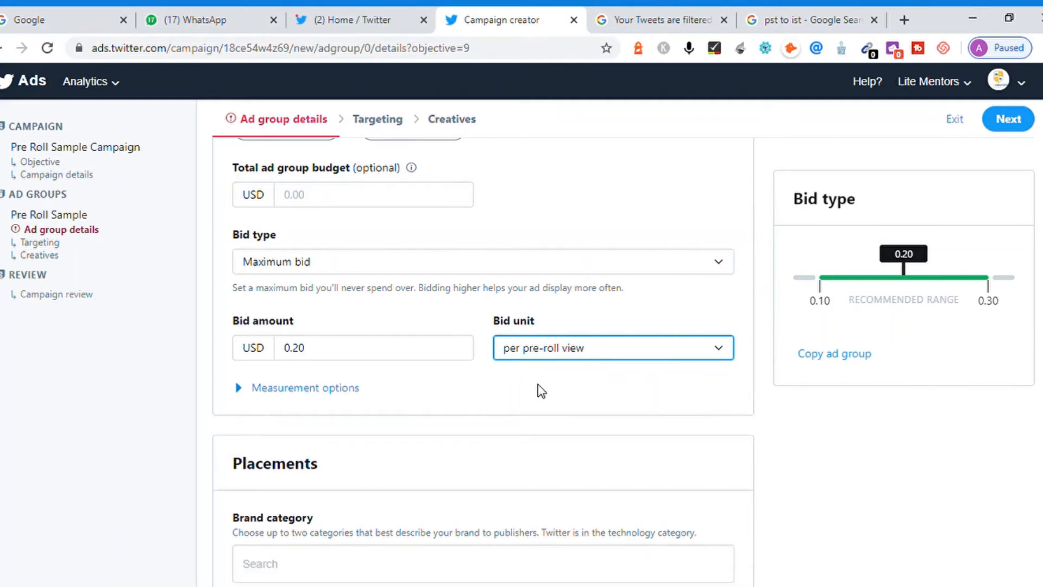
pyautogui.scroll(2, 483, 359)
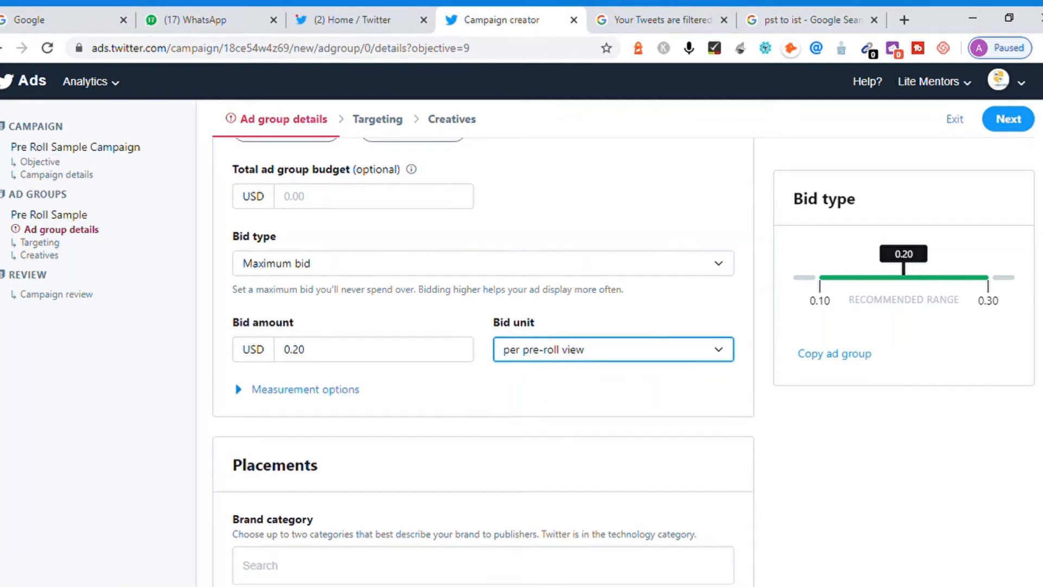
# - Set the ad group's bid type to "Automatic bid (recommended)"
pyautogui.scroll(1, 483, 358)
pyautogui.scroll(-3, 483, 359)
pyautogui.click(448, 271)
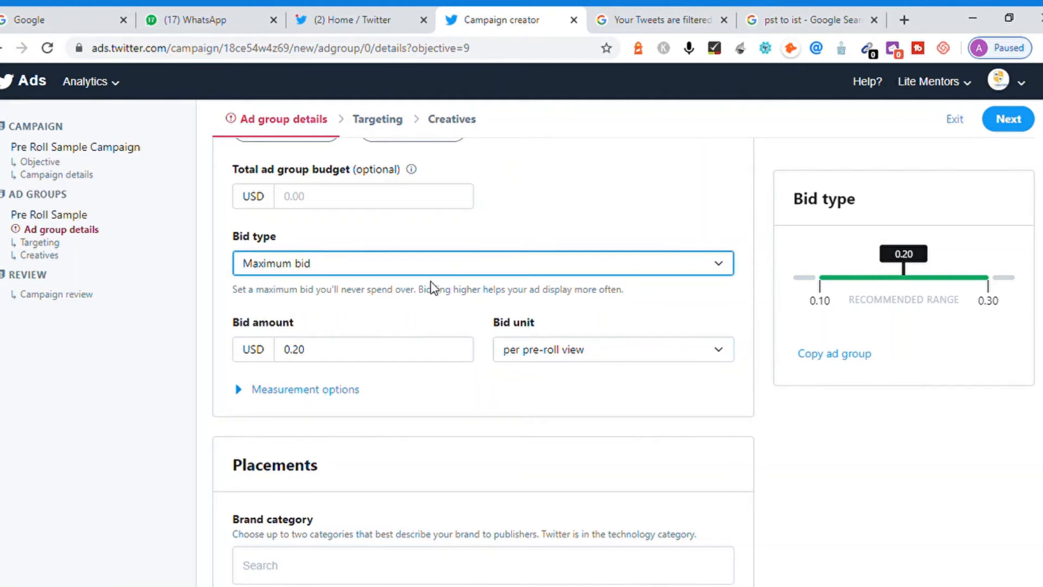
pyautogui.click(431, 282)
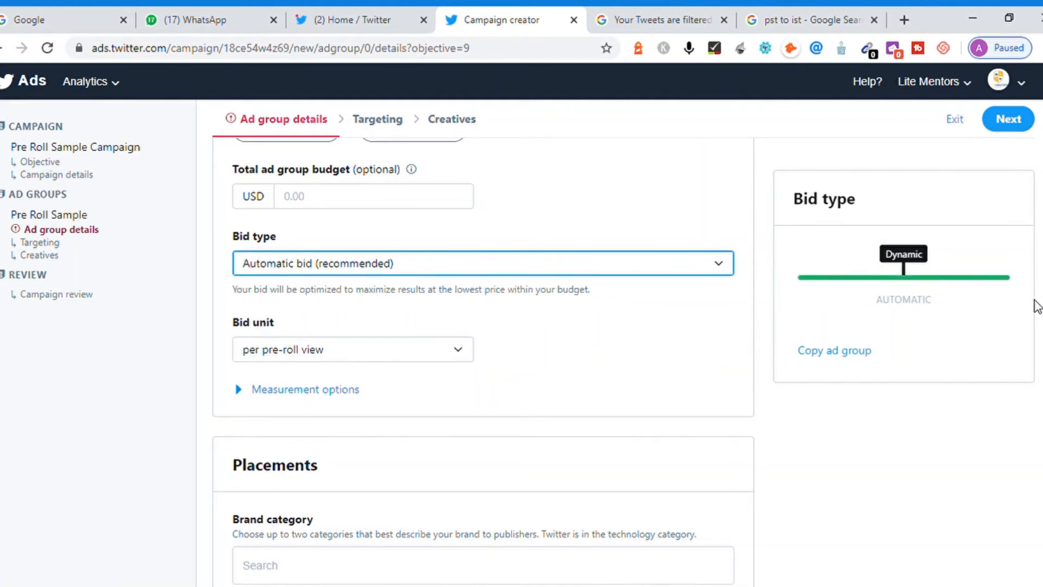
# - Examine the measurement options, including the partners offered for the audience measurement tag, and leave the tag switched off
pyautogui.scroll(-3, 901, 337)
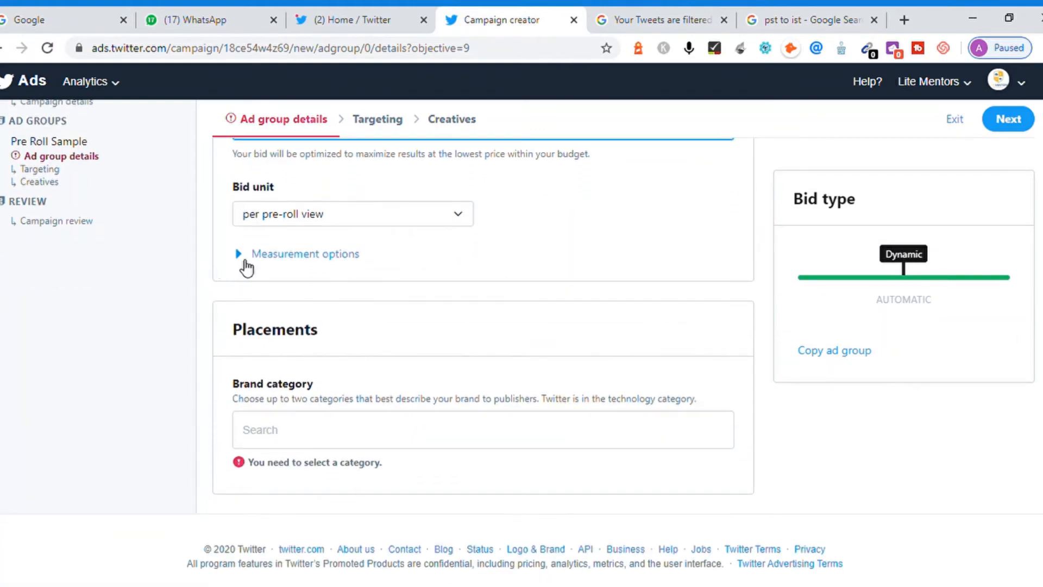
pyautogui.click(240, 256)
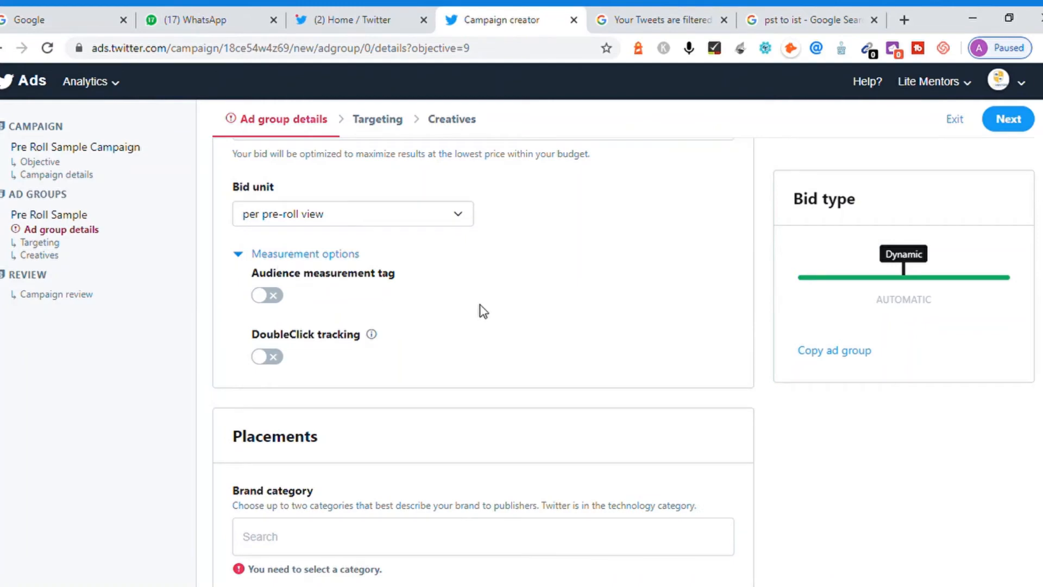
pyautogui.click(270, 296)
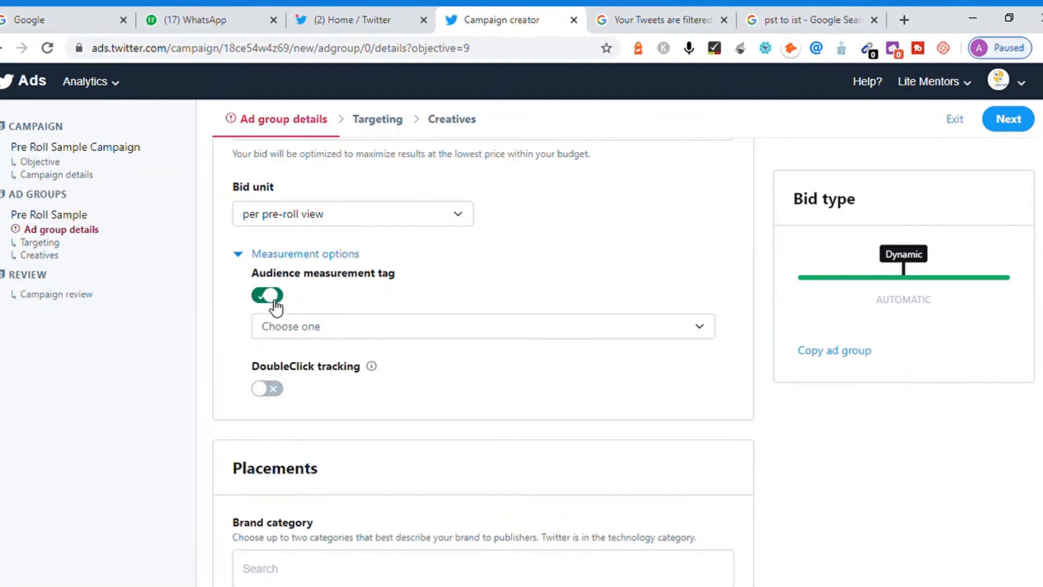
pyautogui.click(395, 332)
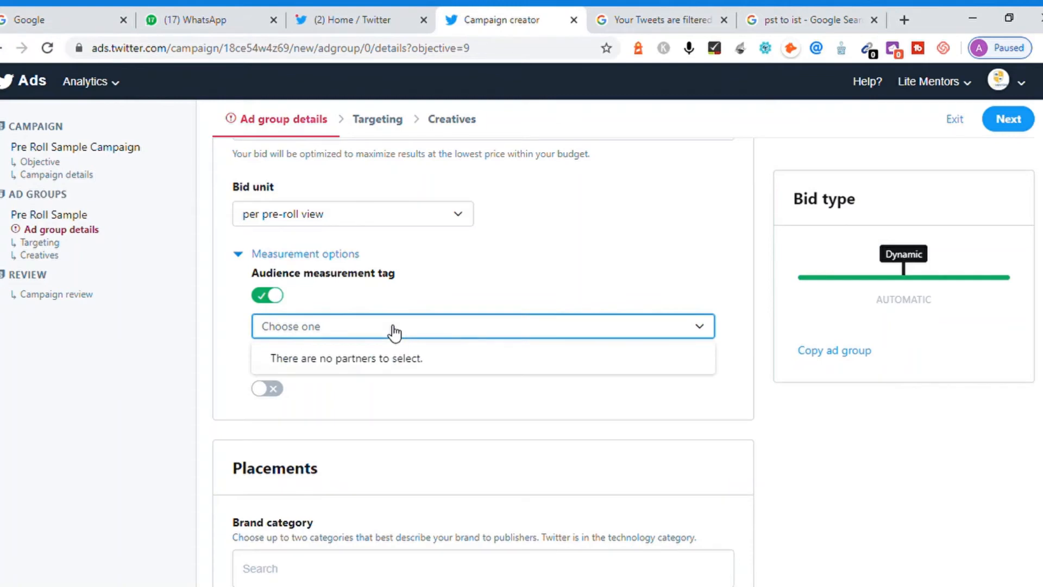
pyautogui.click(396, 360)
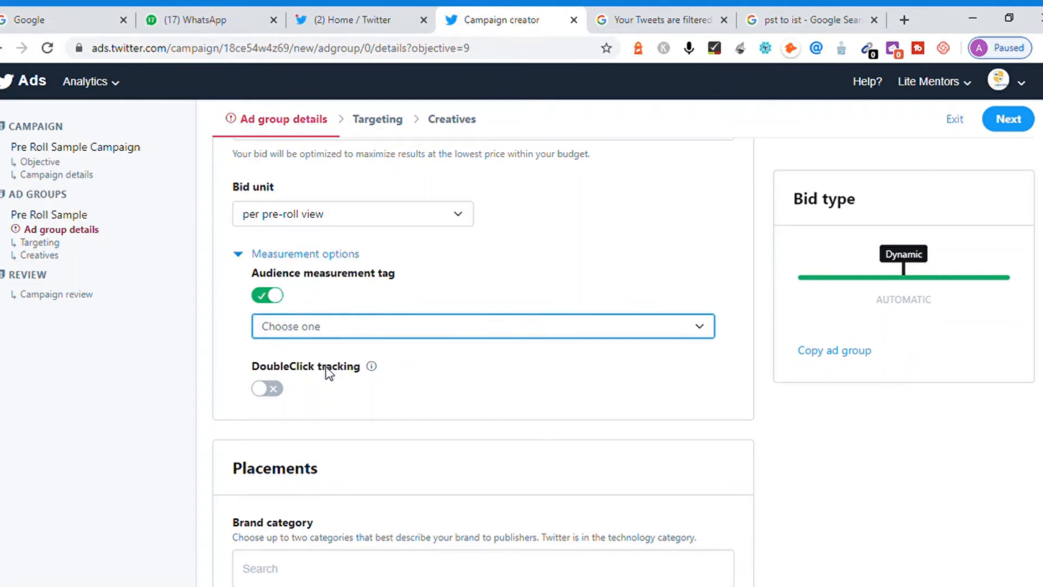
pyautogui.click(268, 295)
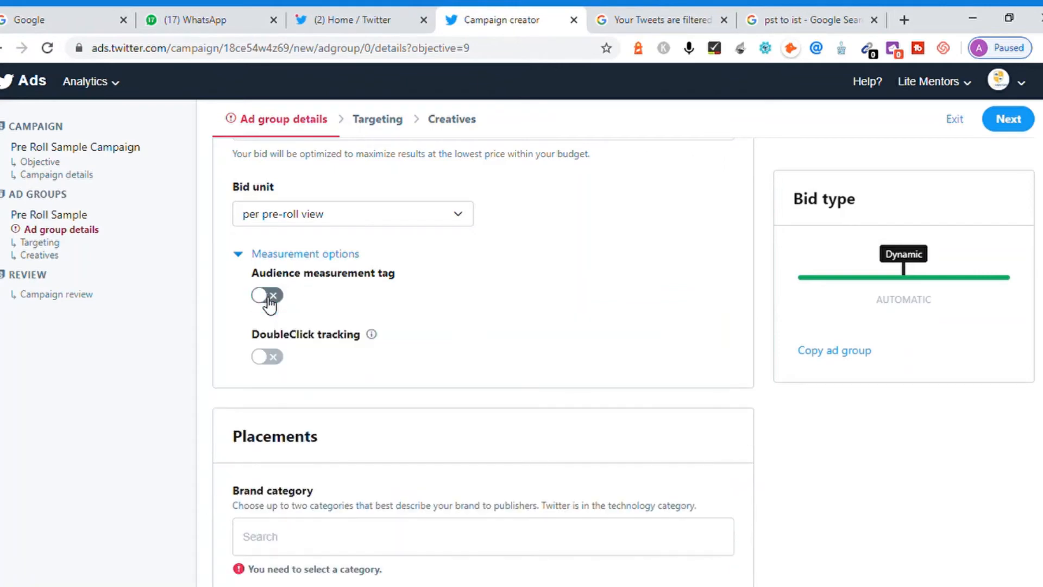
pyautogui.click(240, 255)
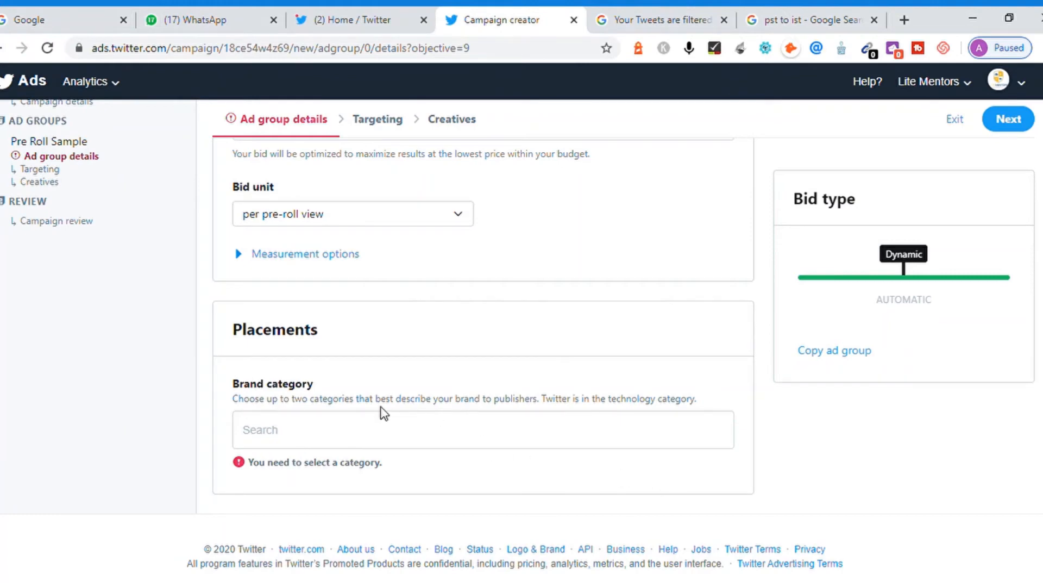
# - Read the instructions for choosing brand categories in the Placements section
pyautogui.tripleClick(399, 412)
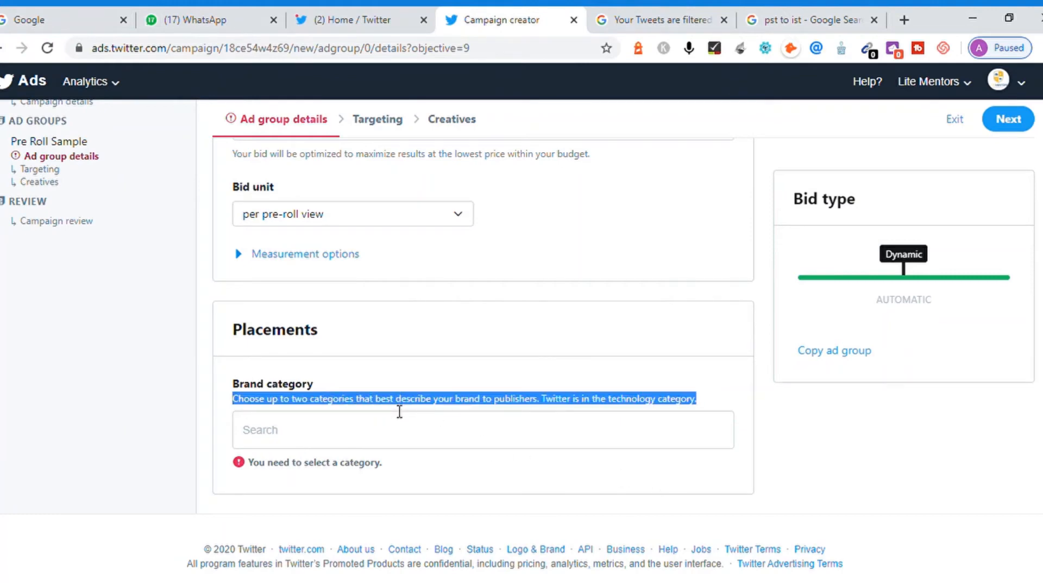
pyautogui.click(400, 411)
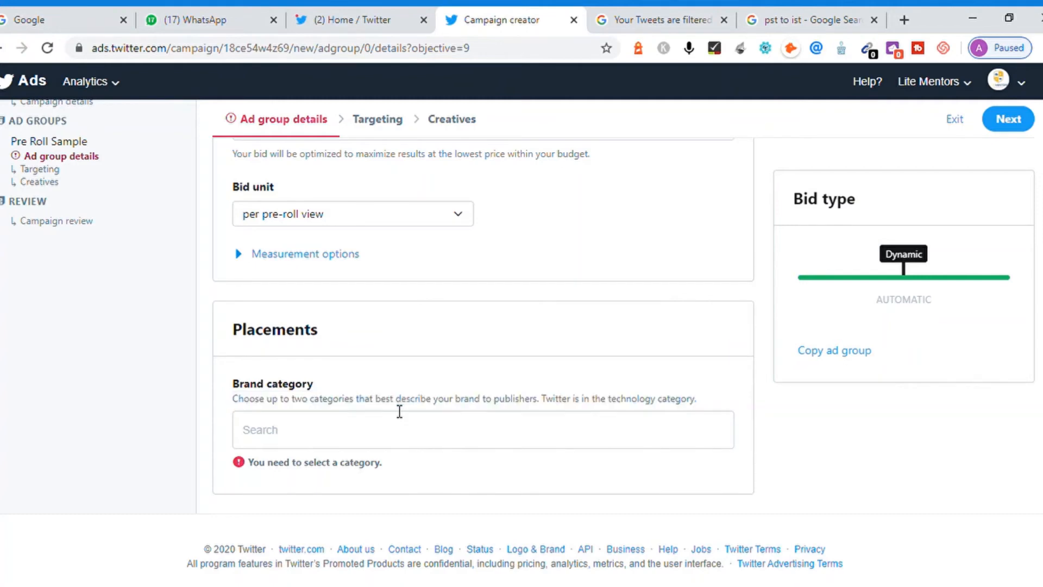
pyautogui.moveTo(312, 411); pyautogui.dragTo(488, 414)
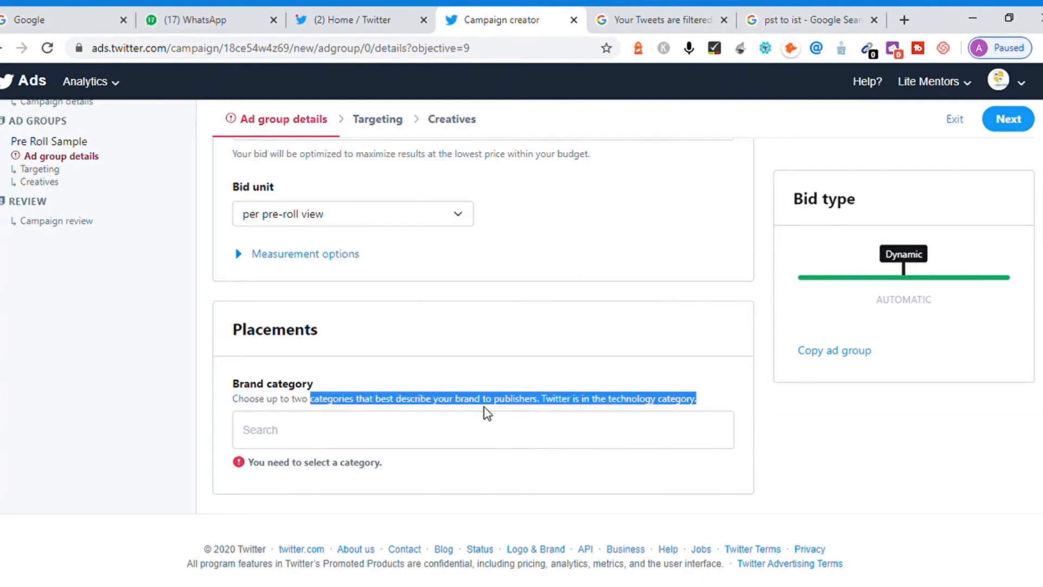
pyautogui.click(517, 409)
pyautogui.doubleClick(514, 409)
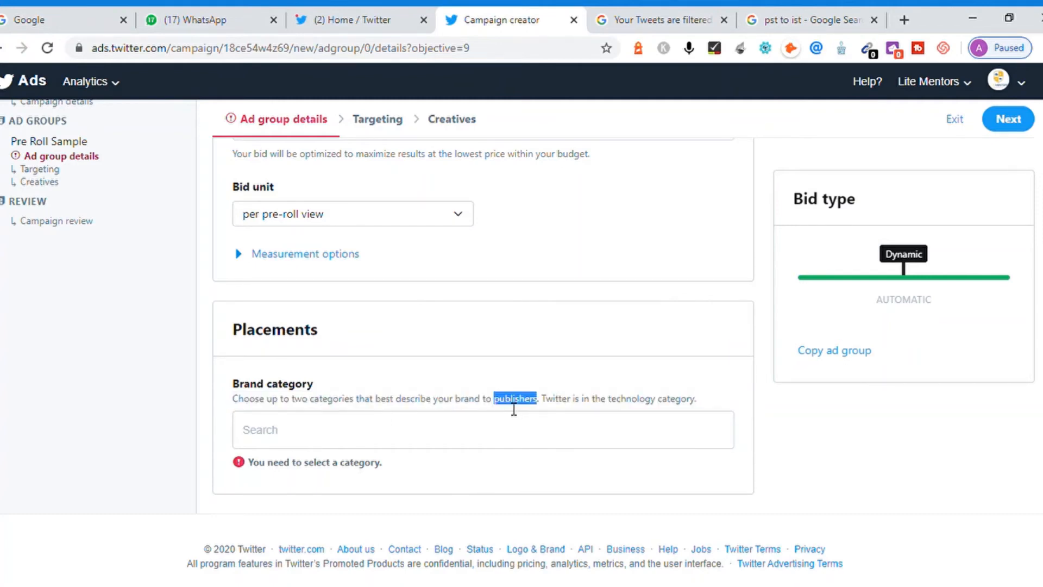
pyautogui.click(594, 399)
pyautogui.doubleClick(594, 399)
pyautogui.click(557, 405)
# - Browse the brand categories and add Technology as the ad group's brand category
pyautogui.click(329, 442)
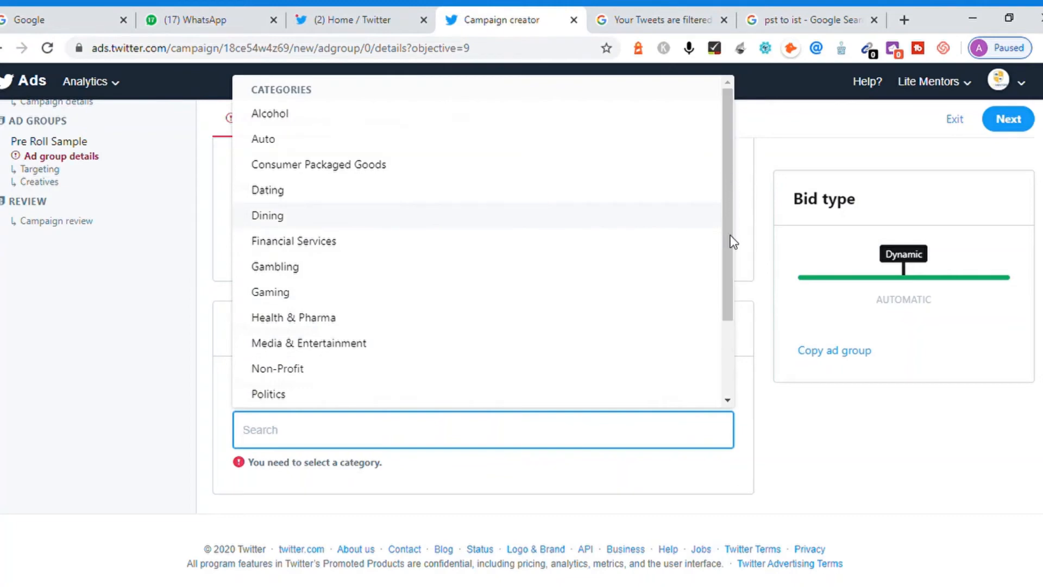
pyautogui.click(727, 403)
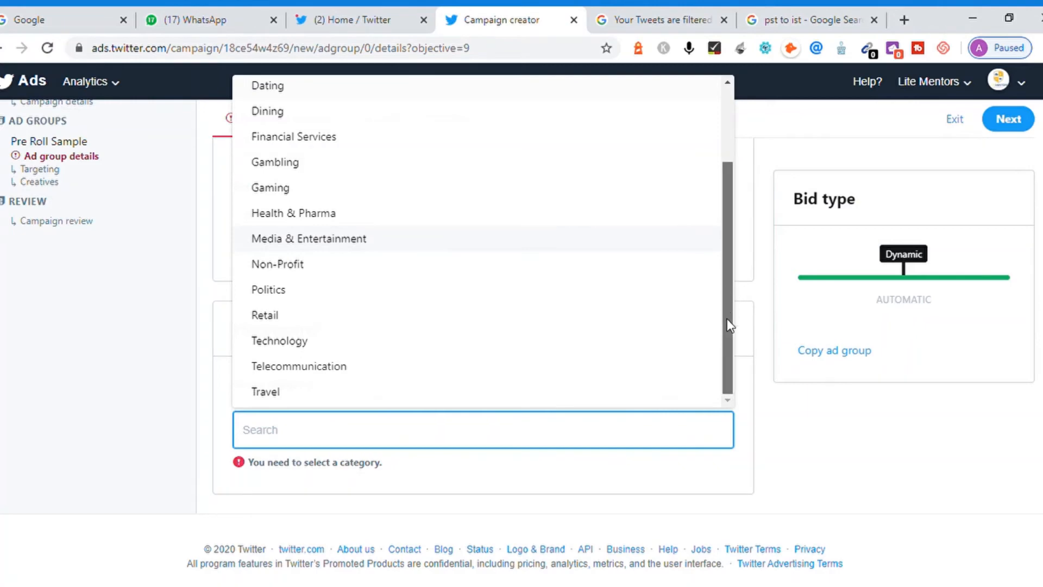
pyautogui.moveTo(727, 319); pyautogui.dragTo(725, 293)
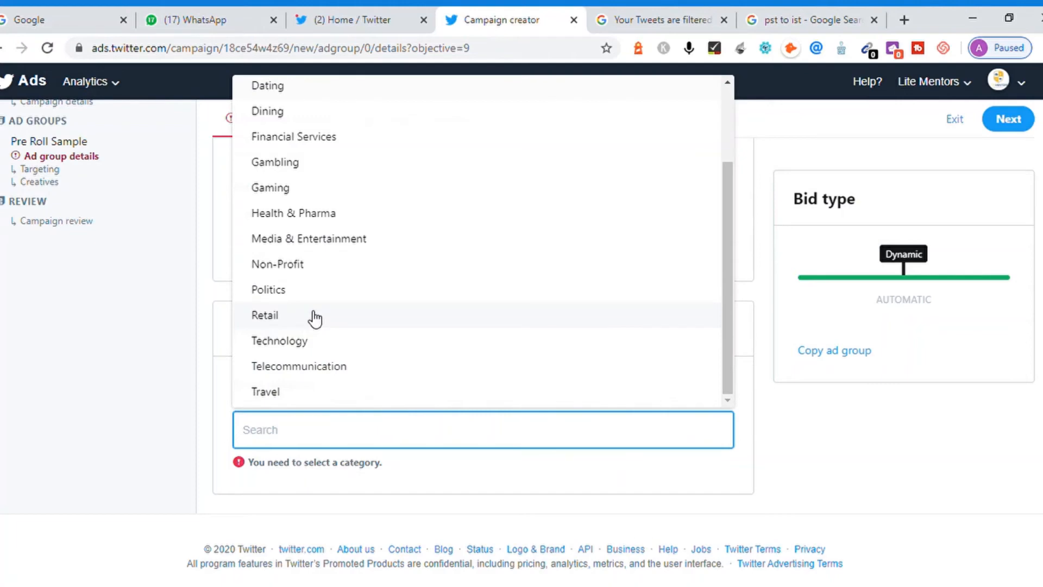
pyautogui.click(294, 341)
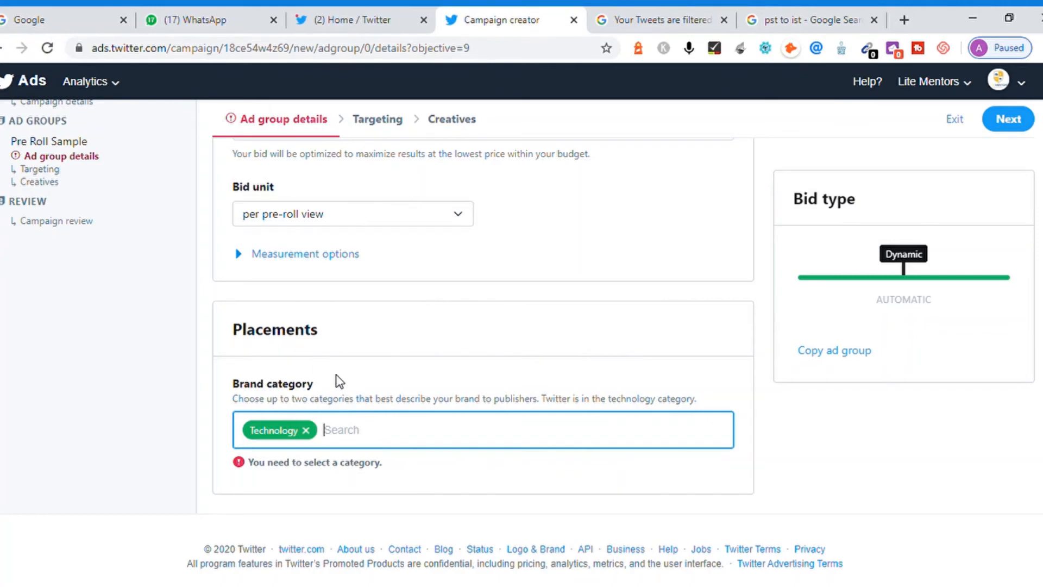
pyautogui.click(348, 435)
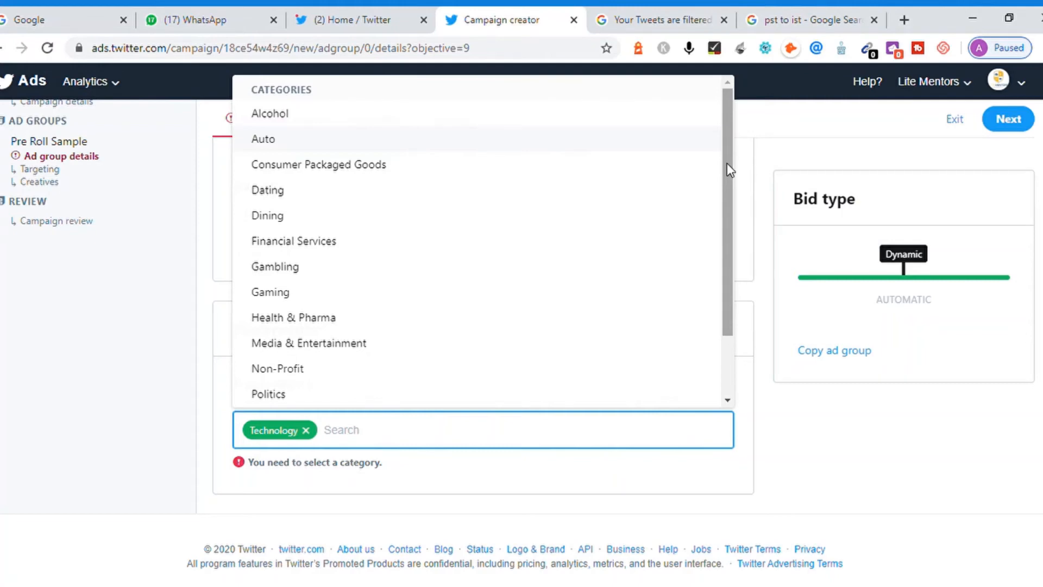
pyautogui.scroll(-3, 726, 397)
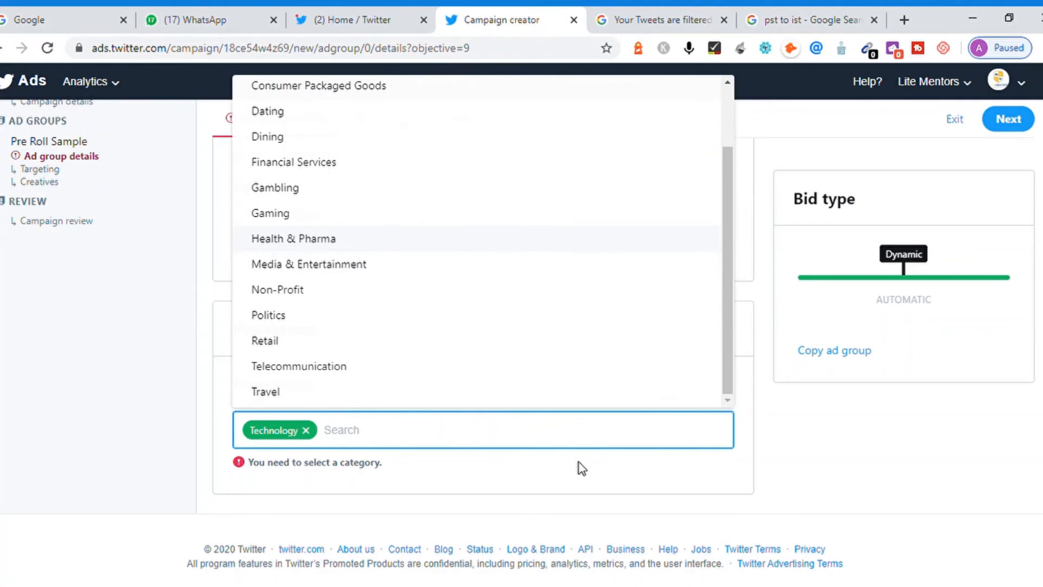
pyautogui.click(144, 455)
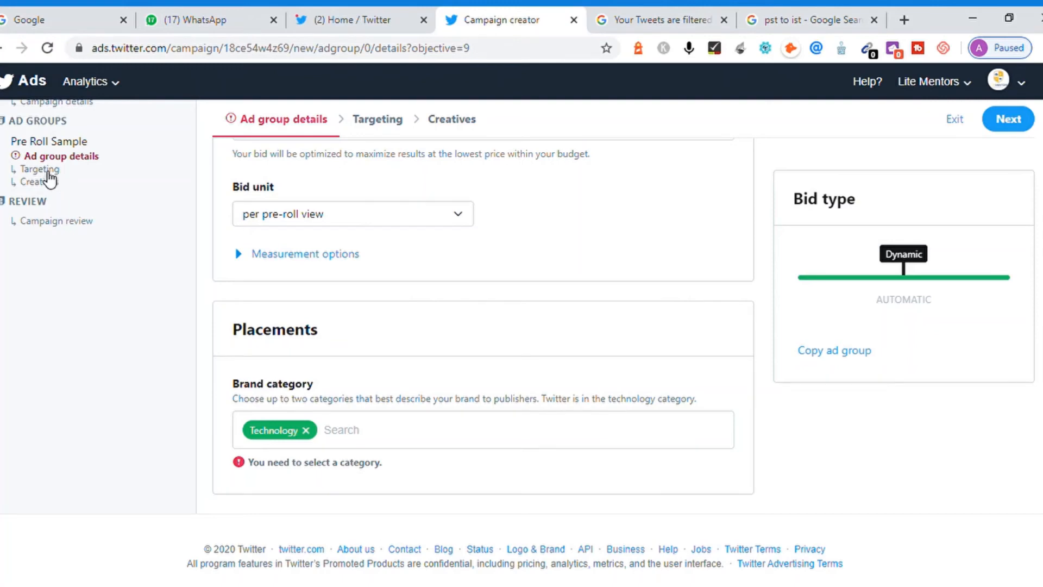
# - Open the ad group's targeting and set the demographics to Women and All ages
pyautogui.click(49, 172)
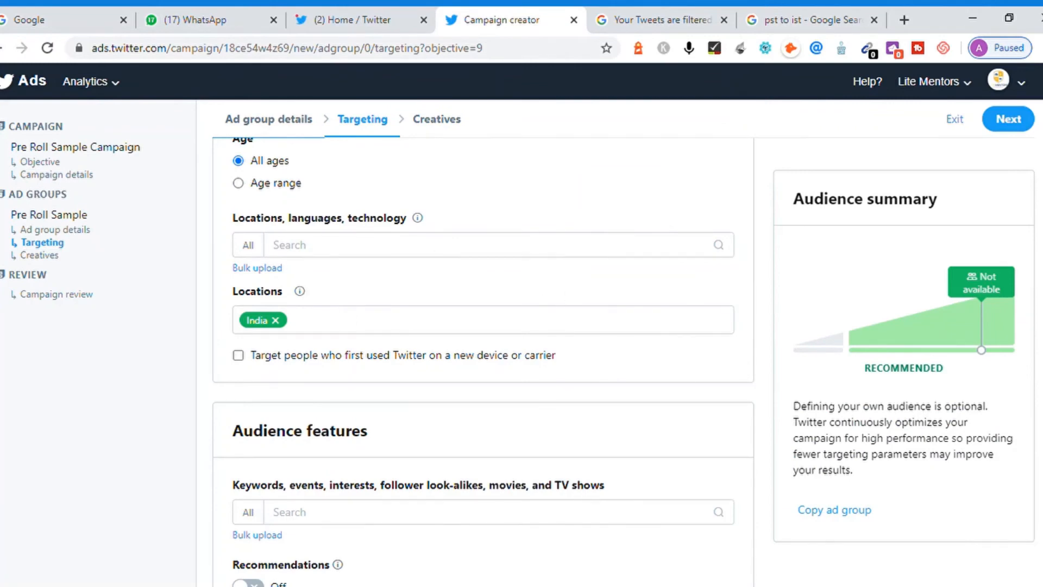
pyautogui.scroll(5, 483, 362)
pyautogui.scroll(-3, 483, 362)
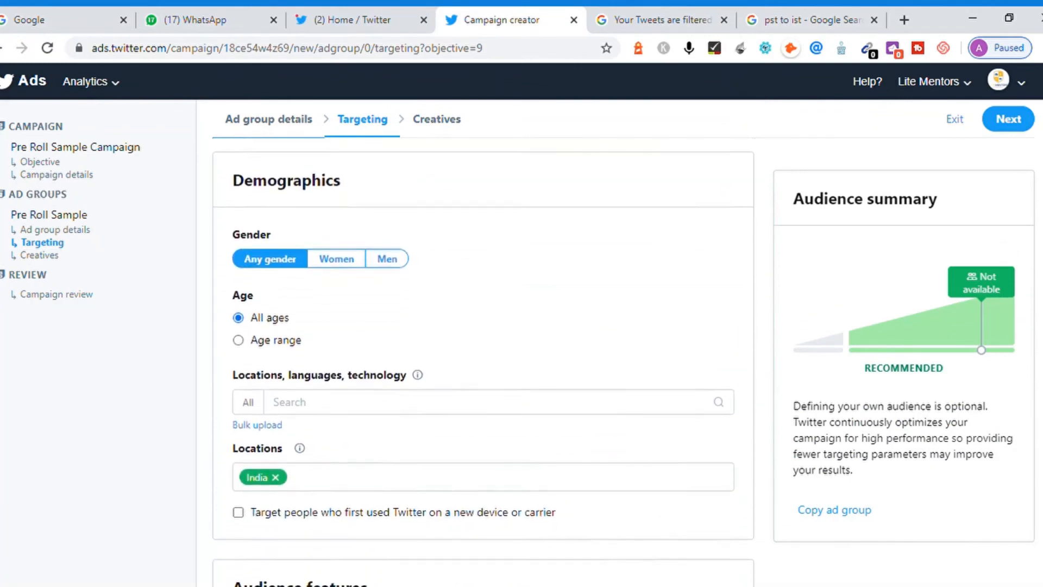
pyautogui.scroll(-1, 483, 362)
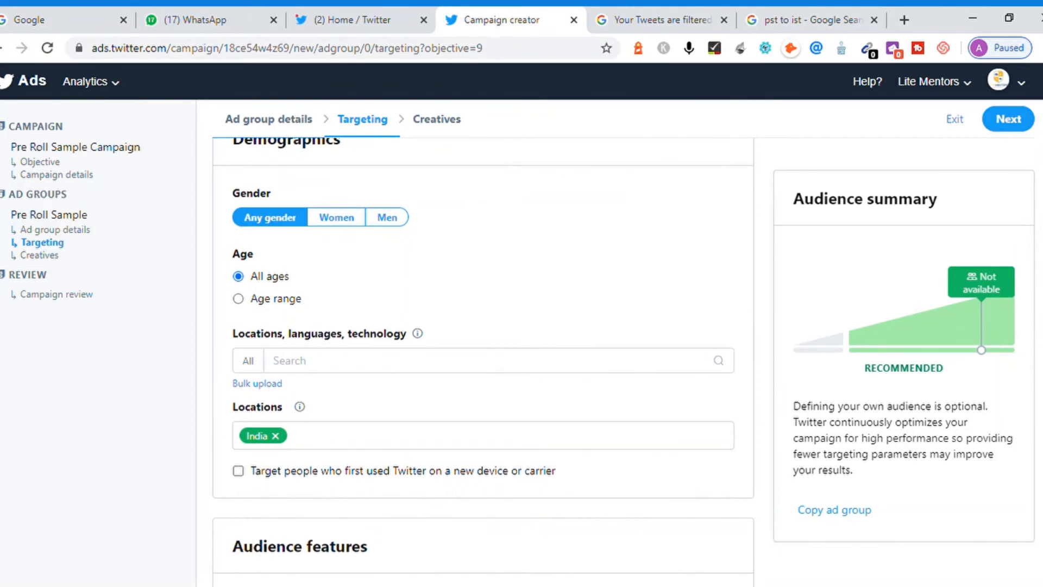
pyautogui.click(357, 220)
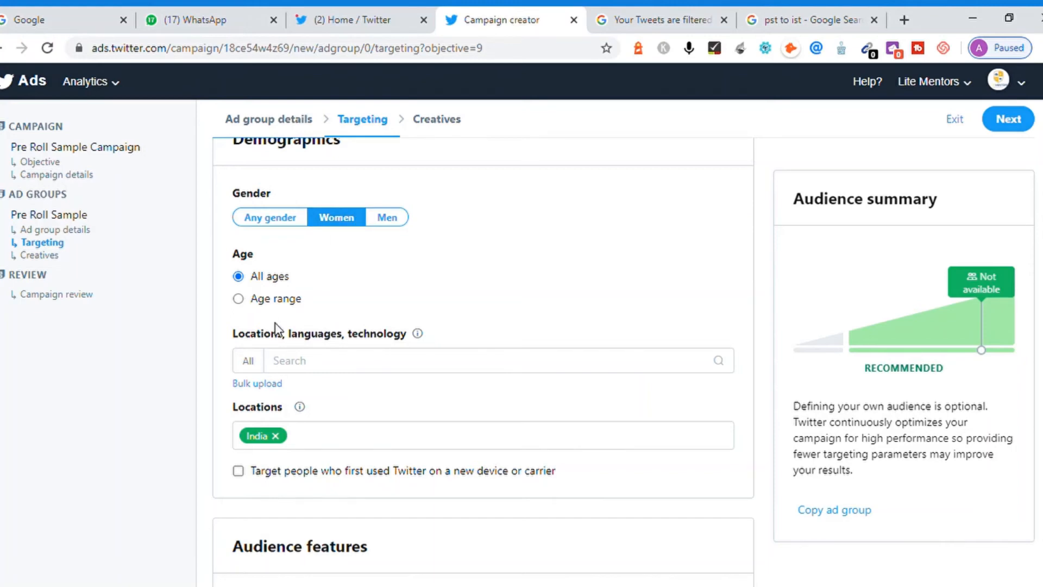
pyautogui.click(239, 299)
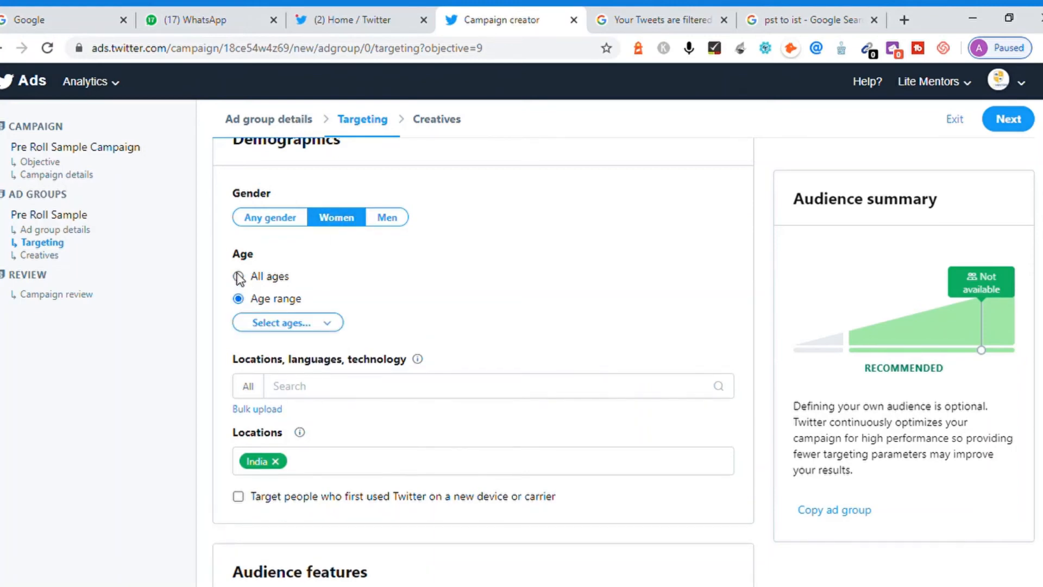
pyautogui.click(238, 276)
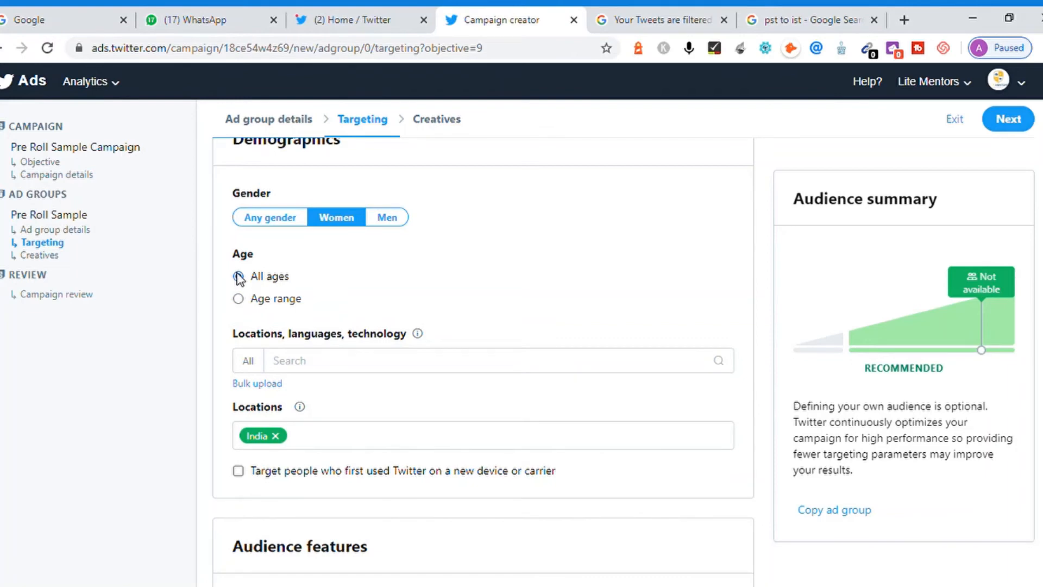
pyautogui.click(239, 277)
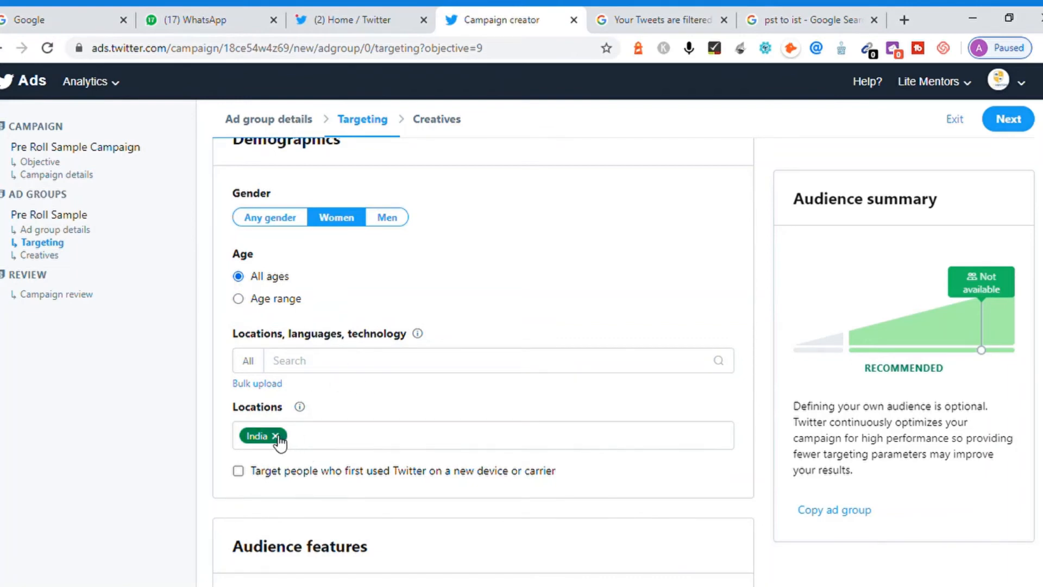
# - Remove India from the targeted locations and limit the targeting search to locations
pyautogui.click(275, 436)
pyautogui.click(319, 371)
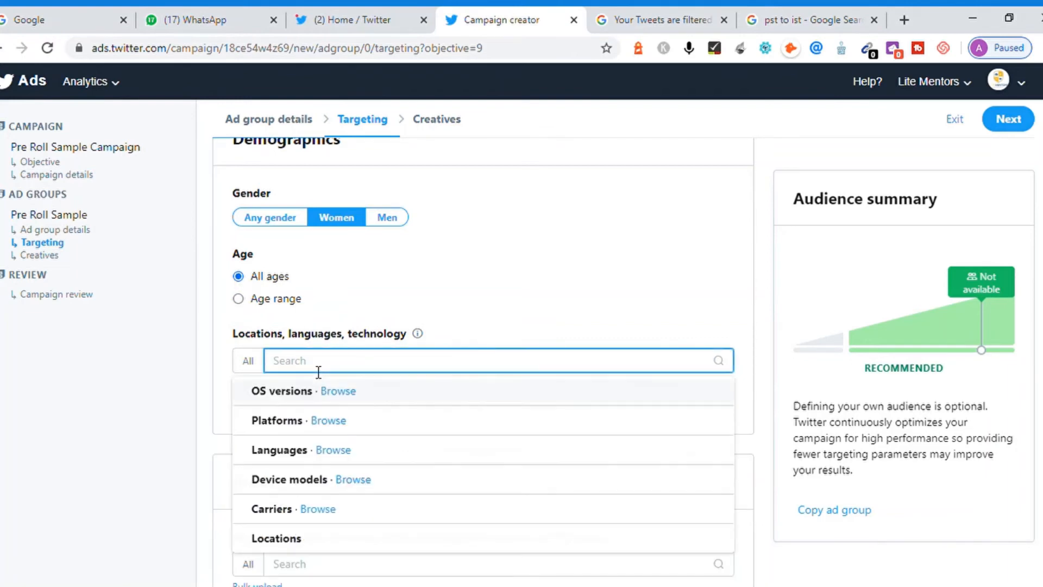
pyautogui.click(301, 539)
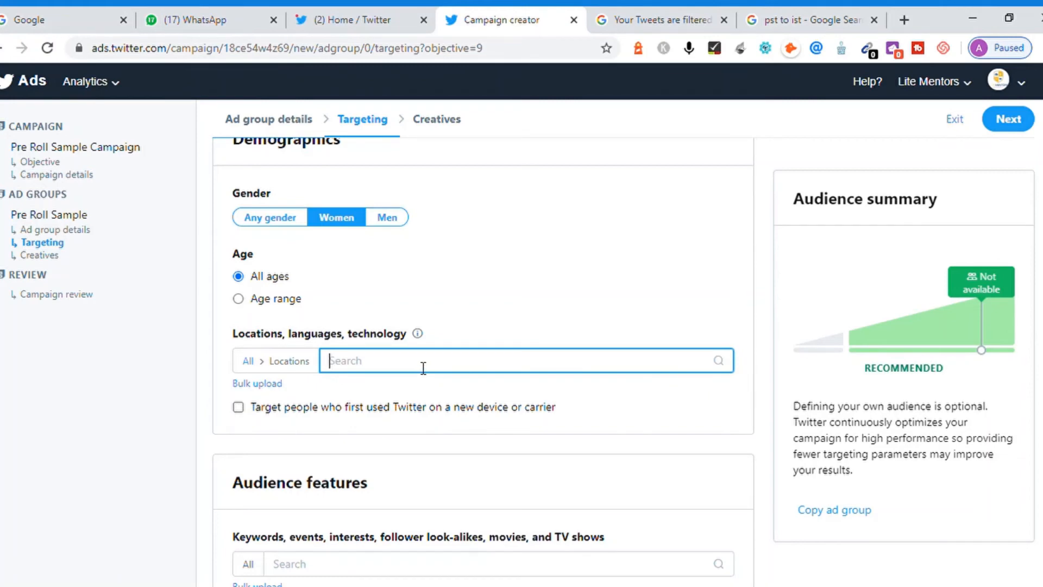
# - Try to find a worldwide targeting location by searching for "global" and "world", and clear the search
pyautogui.write('worl')
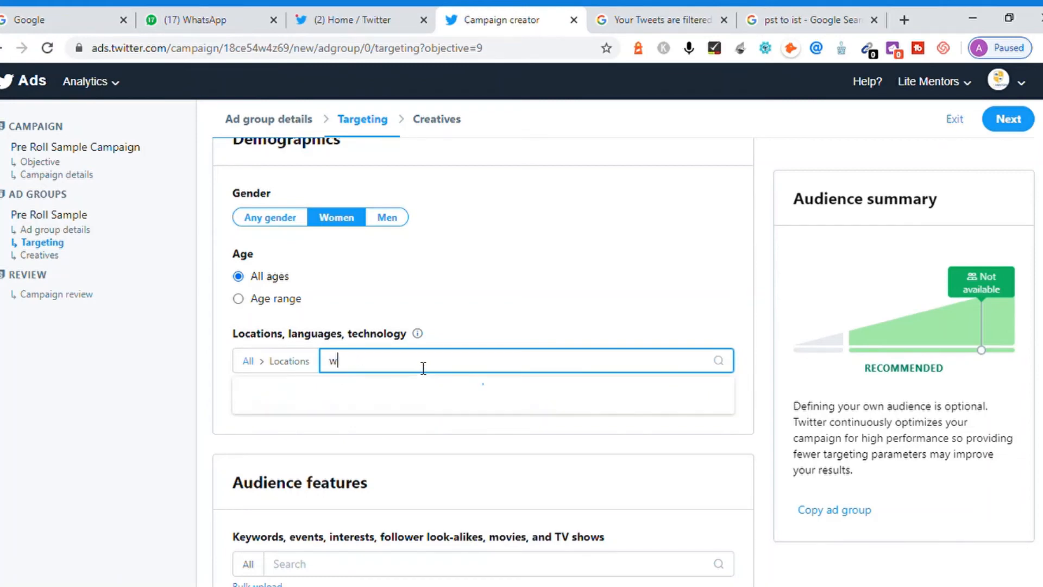
pyautogui.press('BackSpace')
pyautogui.press('BackSpace')
pyautogui.press('BackSpace')
pyautogui.press('BackSpace')
pyautogui.write('global')
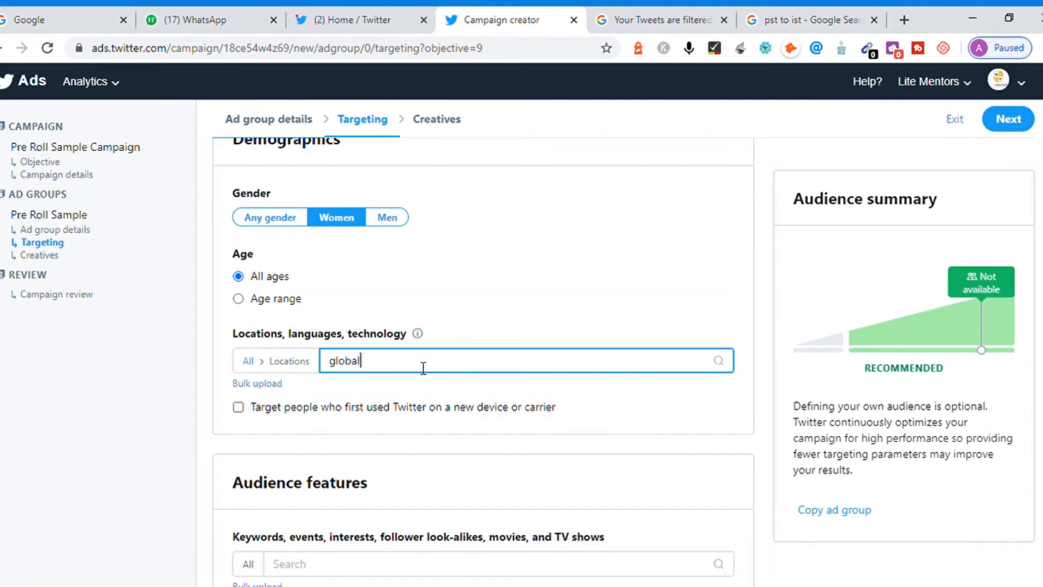
pyautogui.press('BackSpace')
pyautogui.press('BackSpace')
pyautogui.press('BackSpace')
pyautogui.press('BackSpace')
pyautogui.press('BackSpace')
pyautogui.press('BackSpace')
pyautogui.write('world')
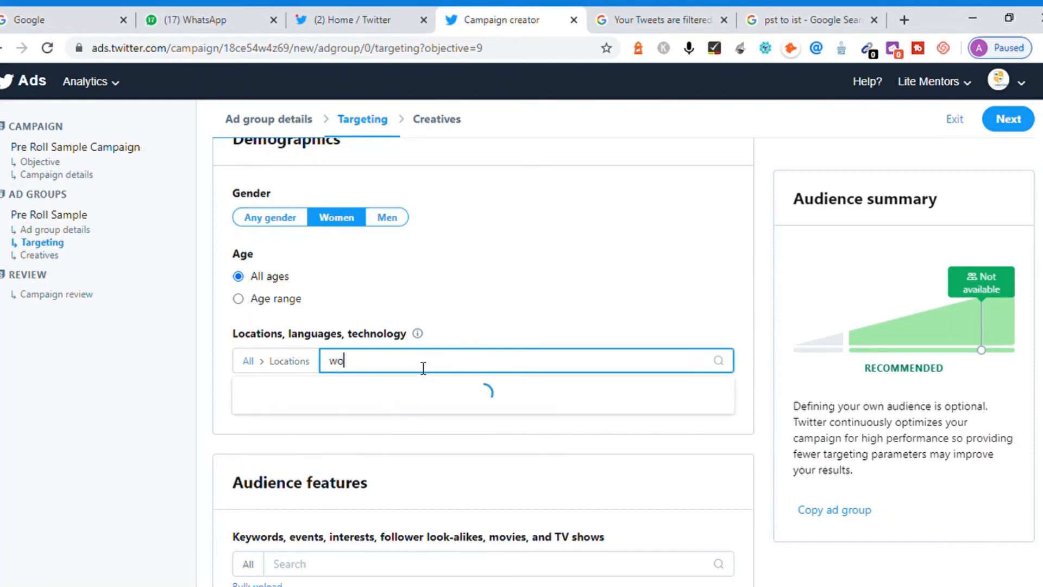
pyautogui.press('BackSpace')
pyautogui.press('BackSpace')
pyautogui.press('BackSpace')
pyautogui.press('BackSpace')
pyautogui.press('BackSpace')
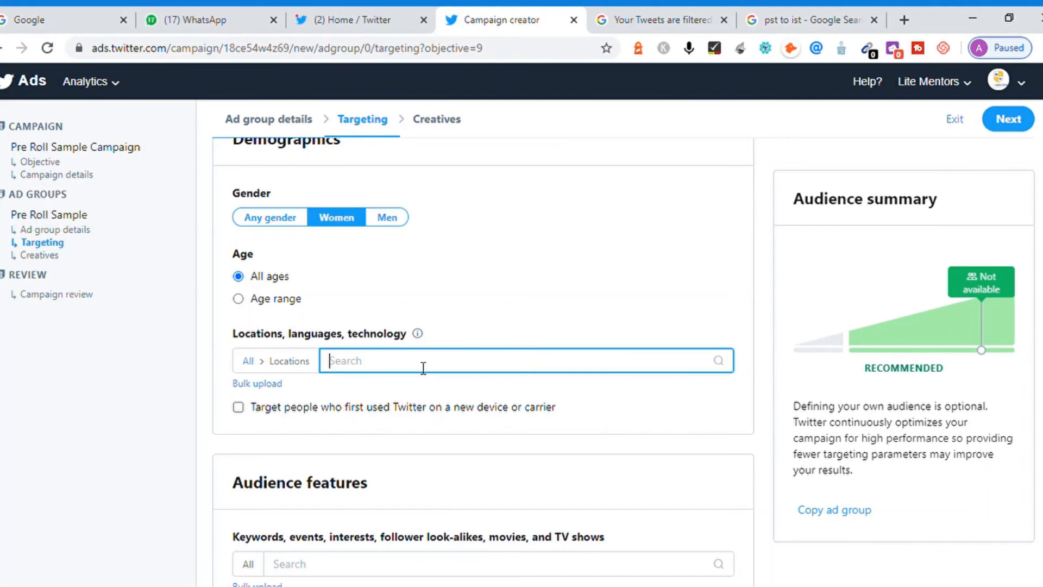
# - Search the targeting locations for India and Tamil Nadu, and add the Tamil Nadu, IN region as a targeted location
pyautogui.write('india')
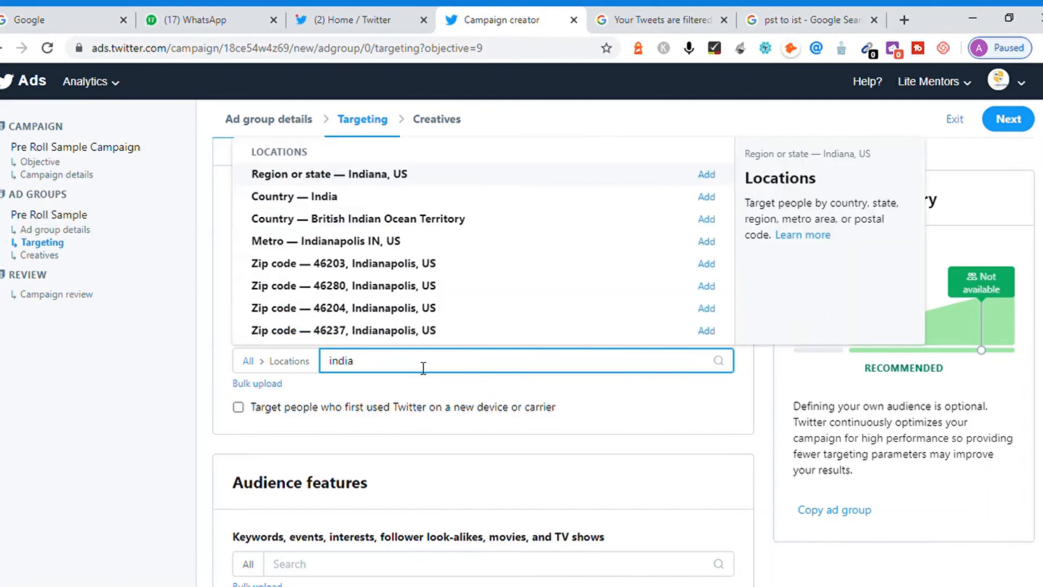
pyautogui.hotkey('ctrl', 'a')
pyautogui.write('tamil')
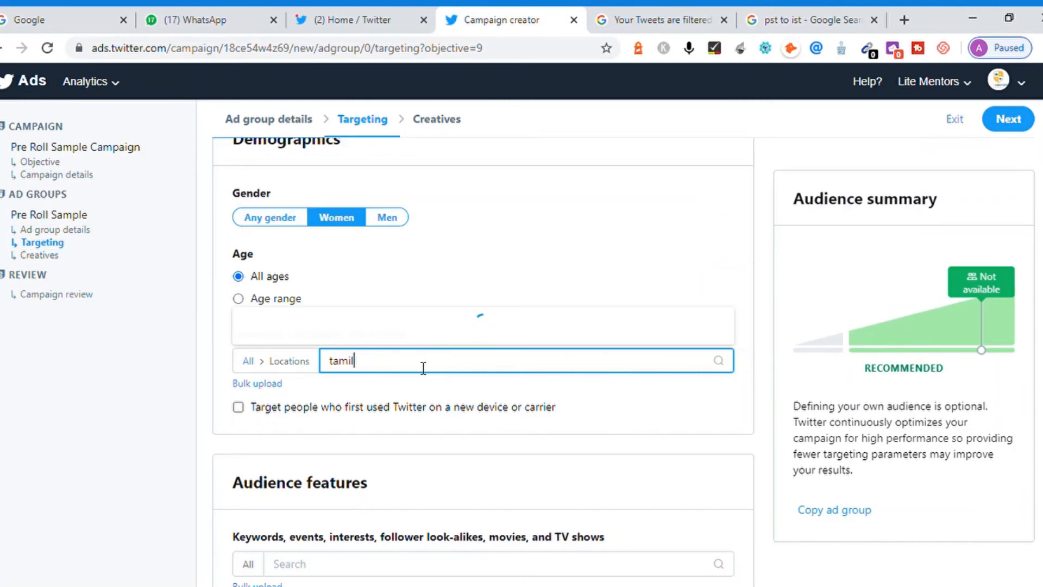
pyautogui.write(' nadu')
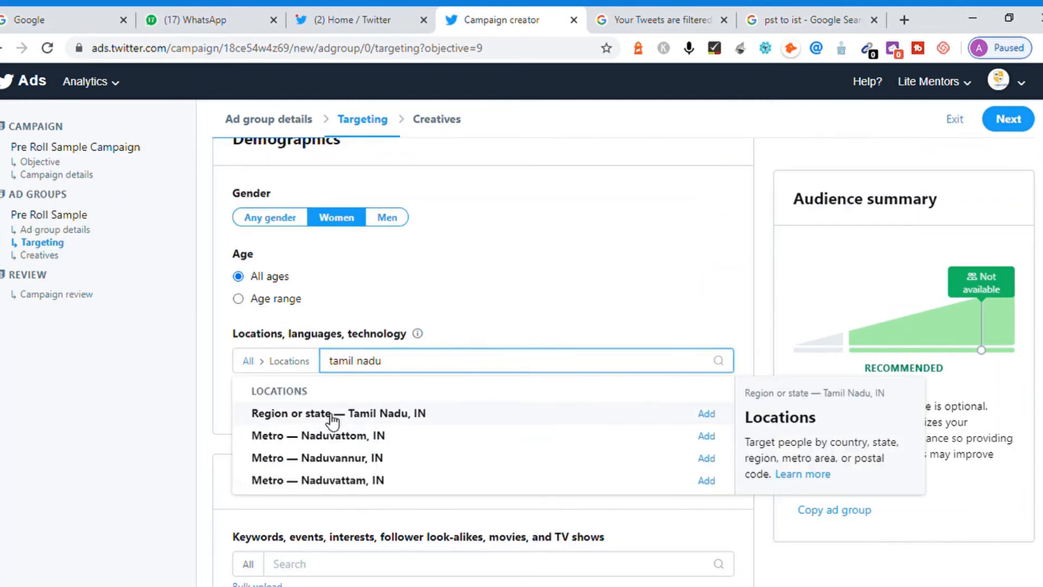
pyautogui.click(707, 414)
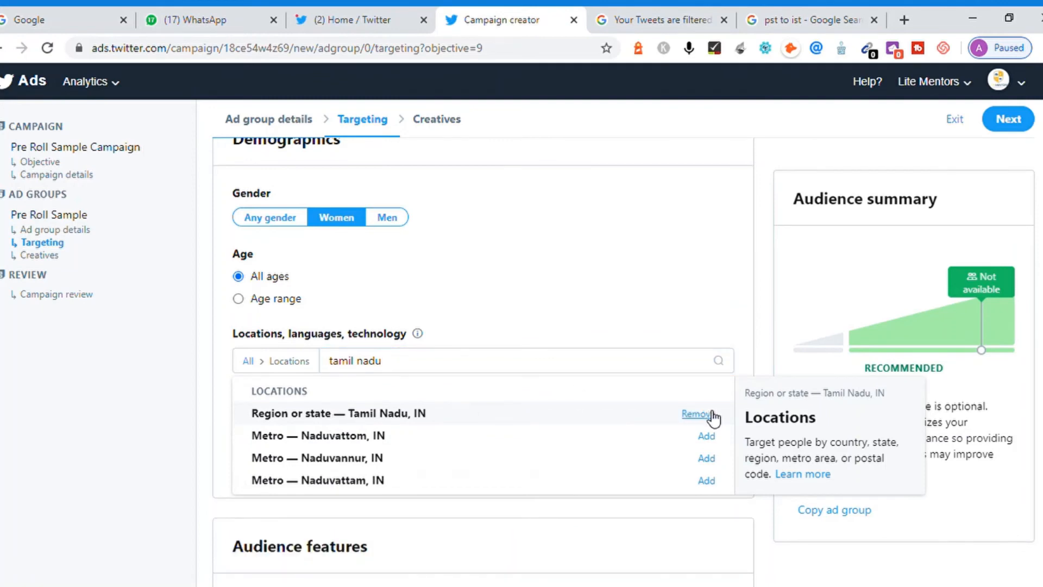
pyautogui.click(88, 421)
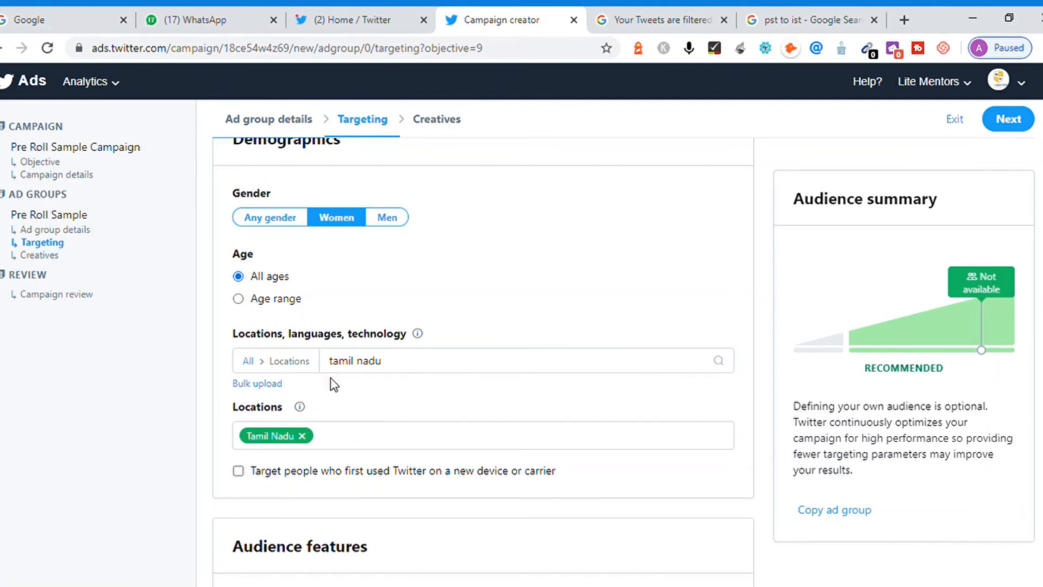
# - Add "digital marketing course" as a targeted keyword in the ad group's audience features
pyautogui.scroll(-5, 483, 362)
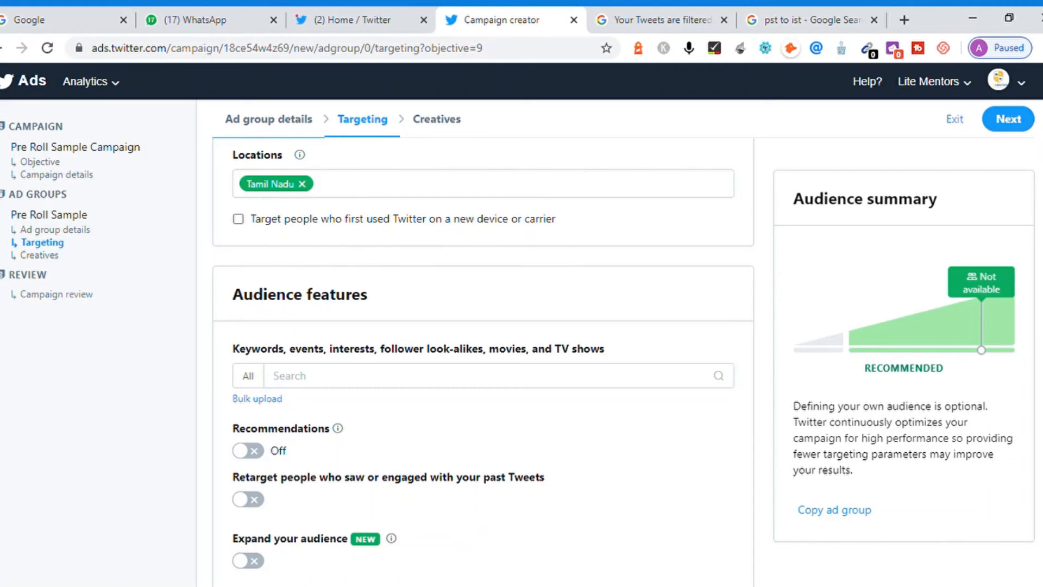
pyautogui.scroll(-3, 620, 319)
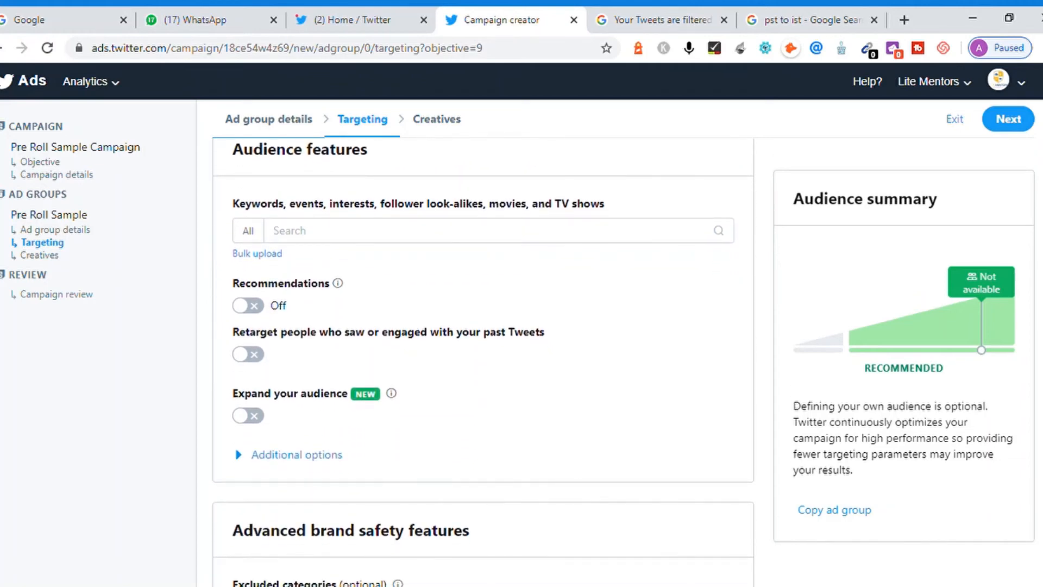
pyautogui.click(410, 238)
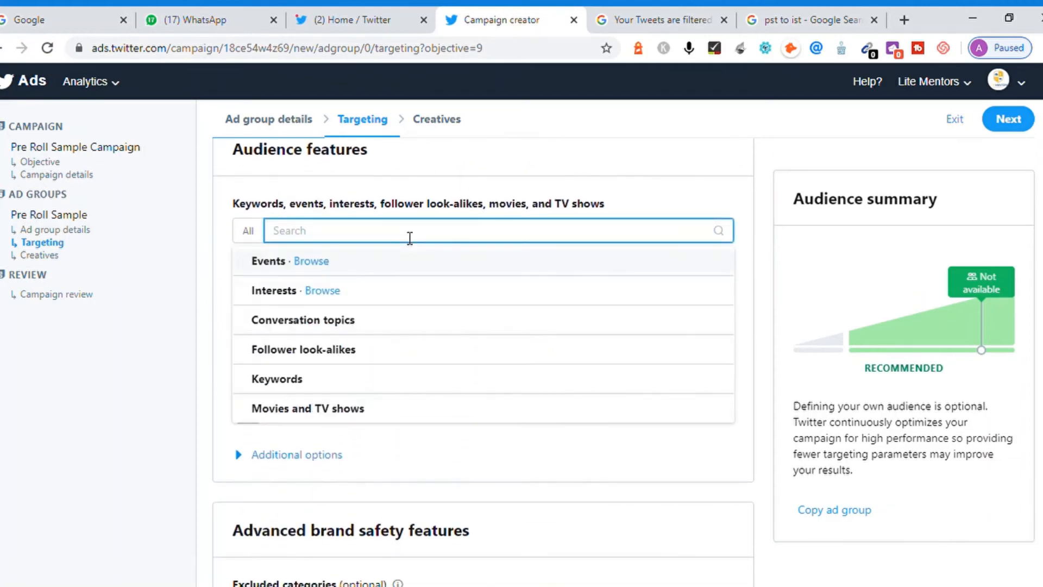
pyautogui.write('digital')
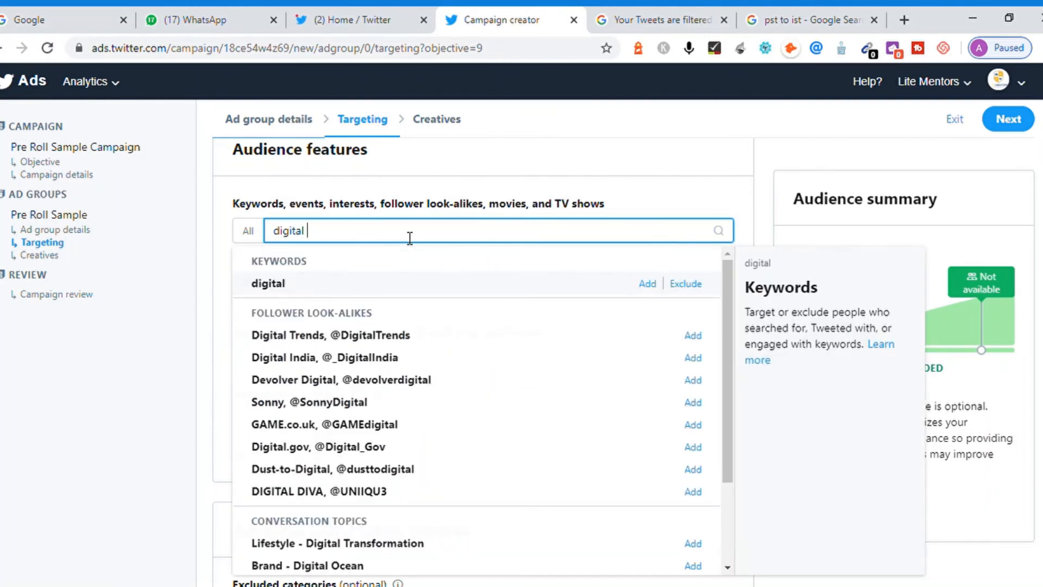
pyautogui.write(' marketing')
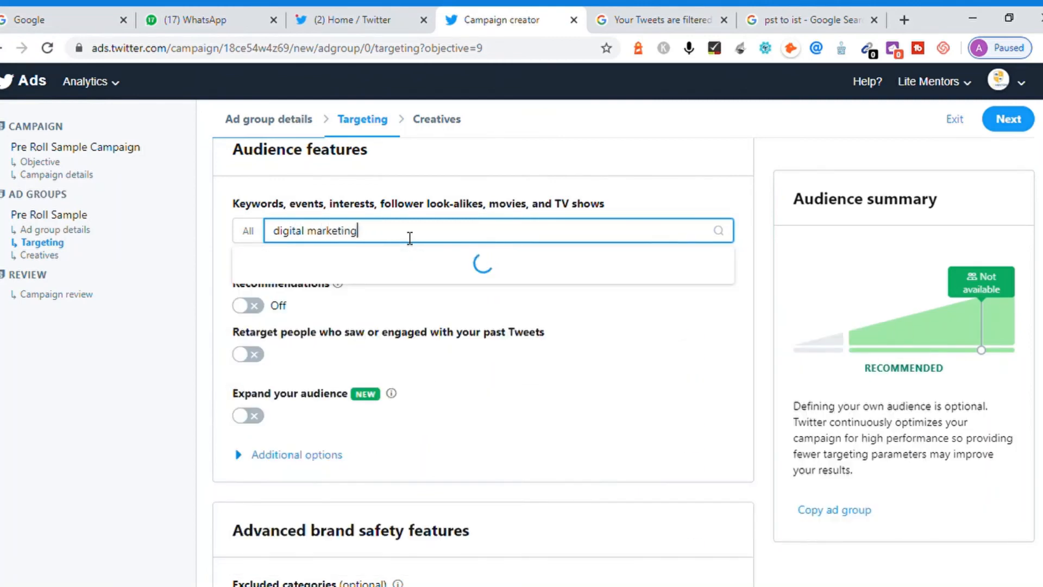
pyautogui.write(' course')
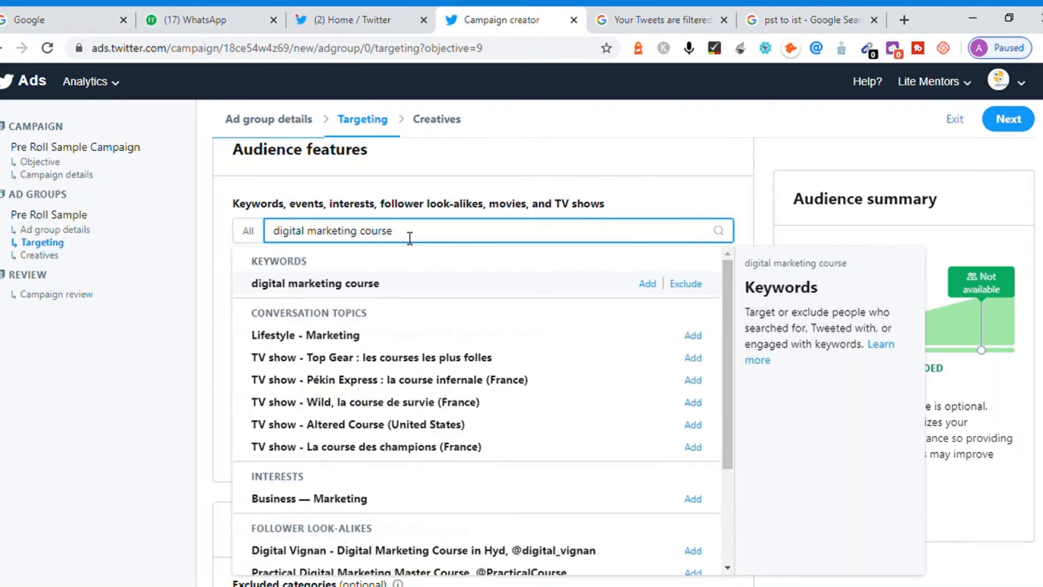
pyautogui.click(648, 286)
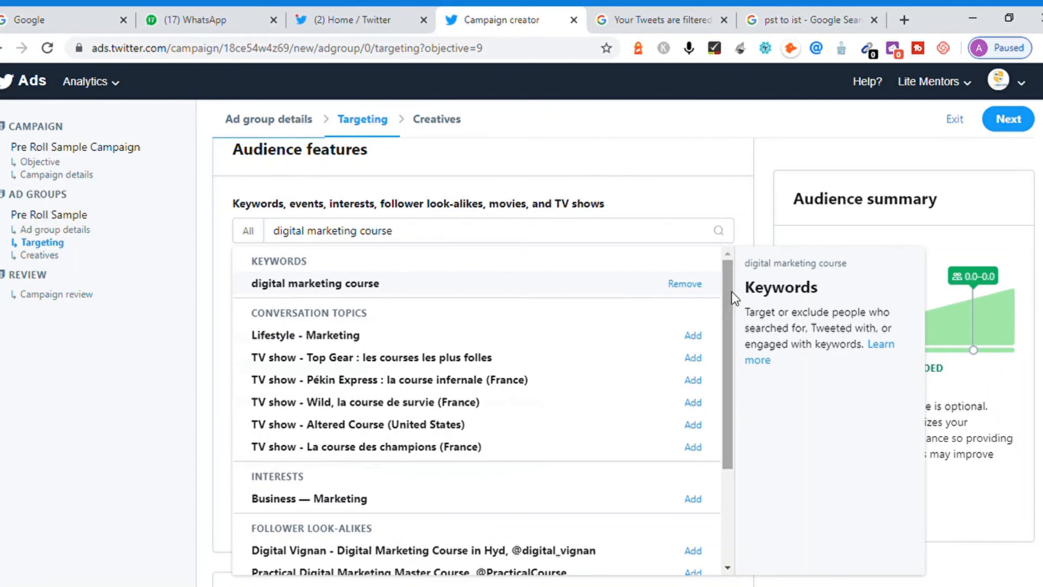
# - Add all eight suggested follower look-alikes for "digital marketing course" and the Business — Marketing interest to the audience features
pyautogui.moveTo(728, 303); pyautogui.dragTo(743, 391)
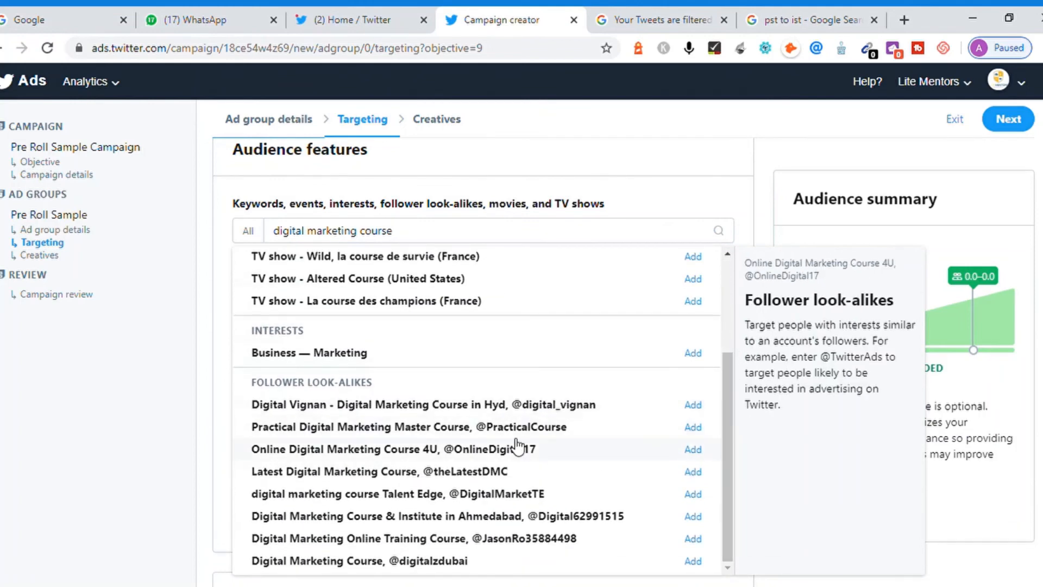
pyautogui.click(695, 406)
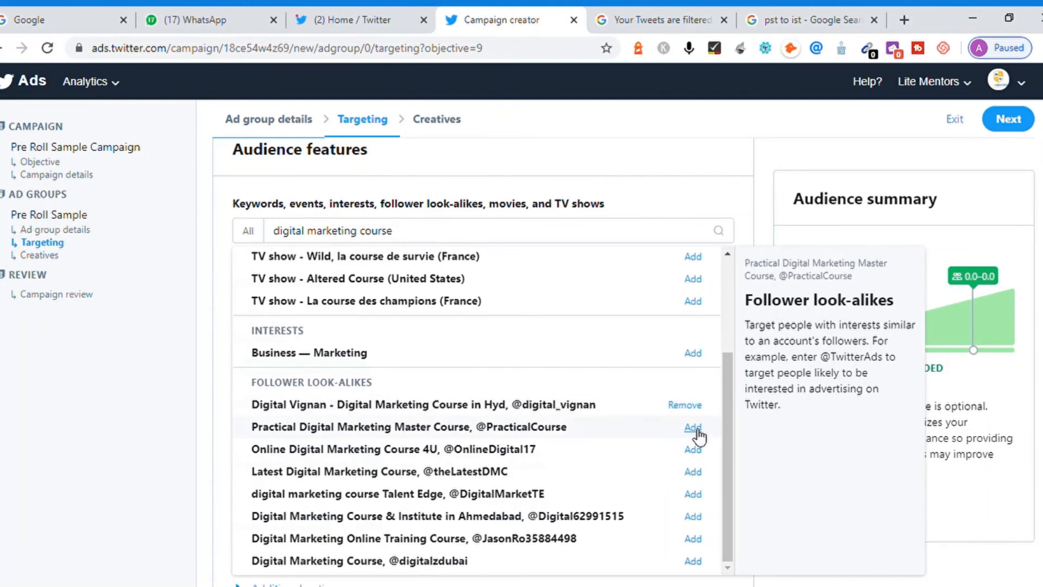
pyautogui.click(696, 428)
pyautogui.click(697, 451)
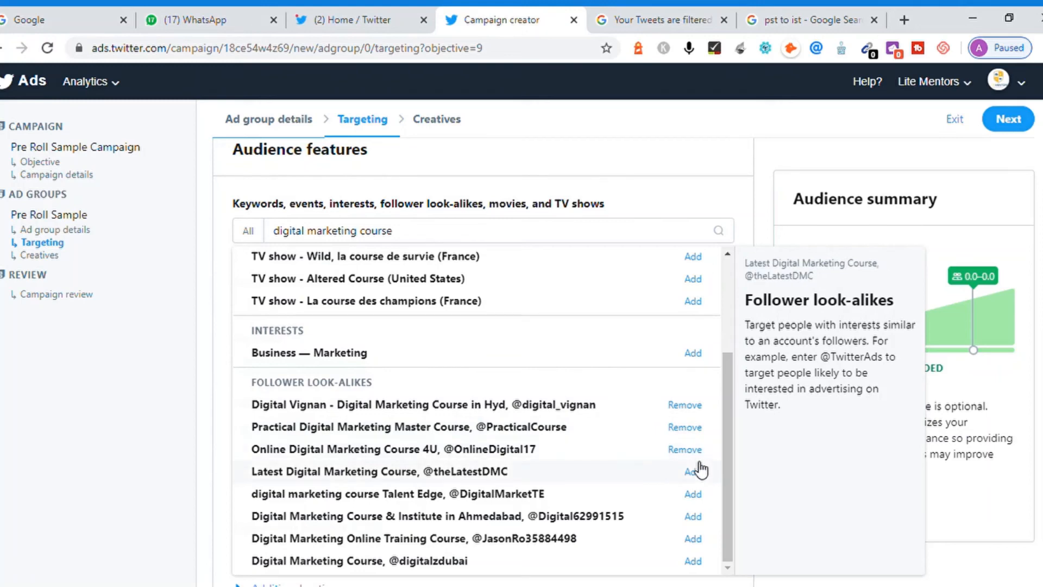
pyautogui.click(697, 472)
pyautogui.click(699, 495)
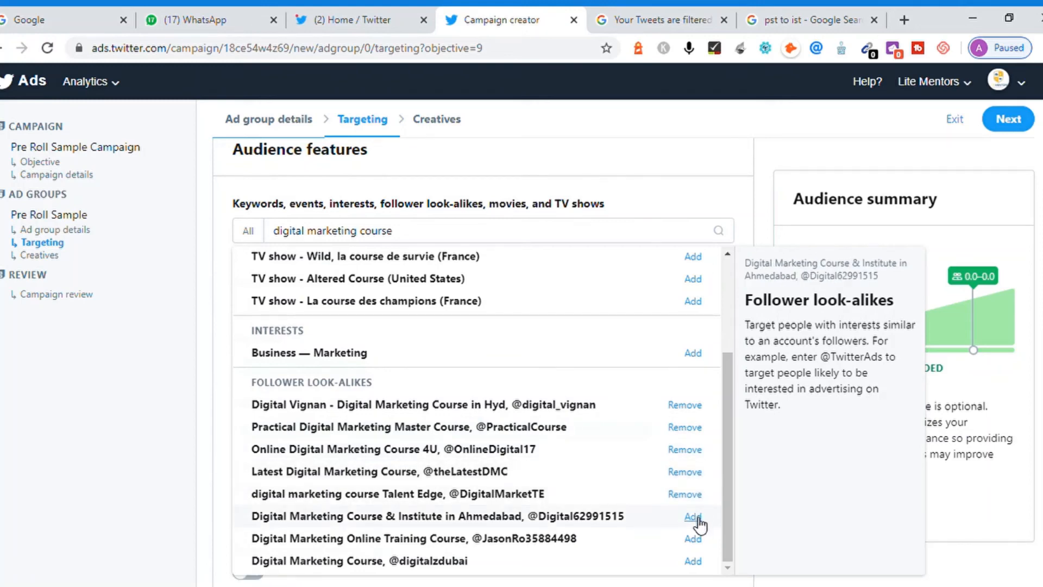
pyautogui.click(694, 516)
pyautogui.click(696, 539)
pyautogui.click(700, 562)
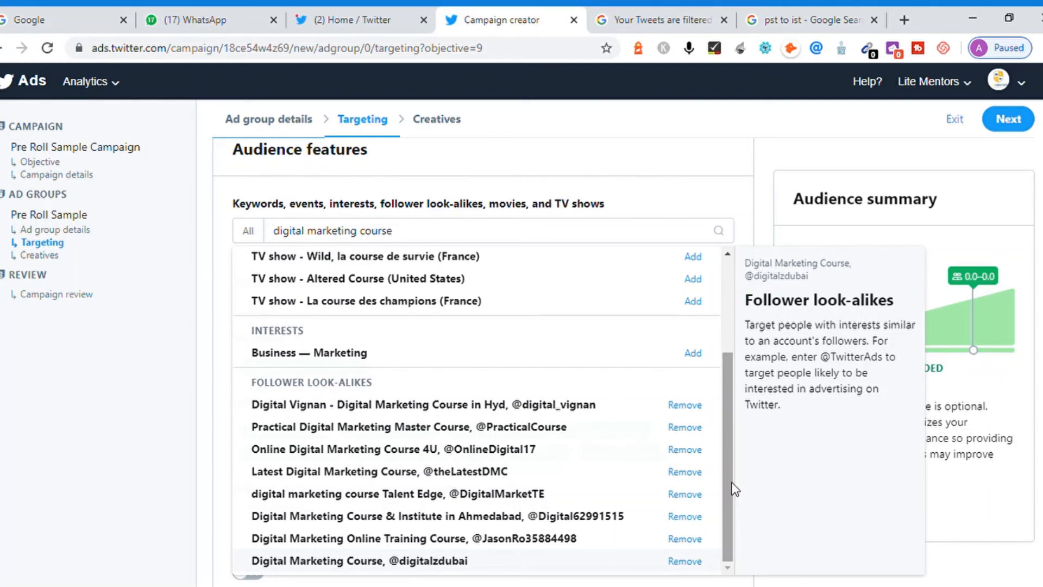
pyautogui.click(694, 354)
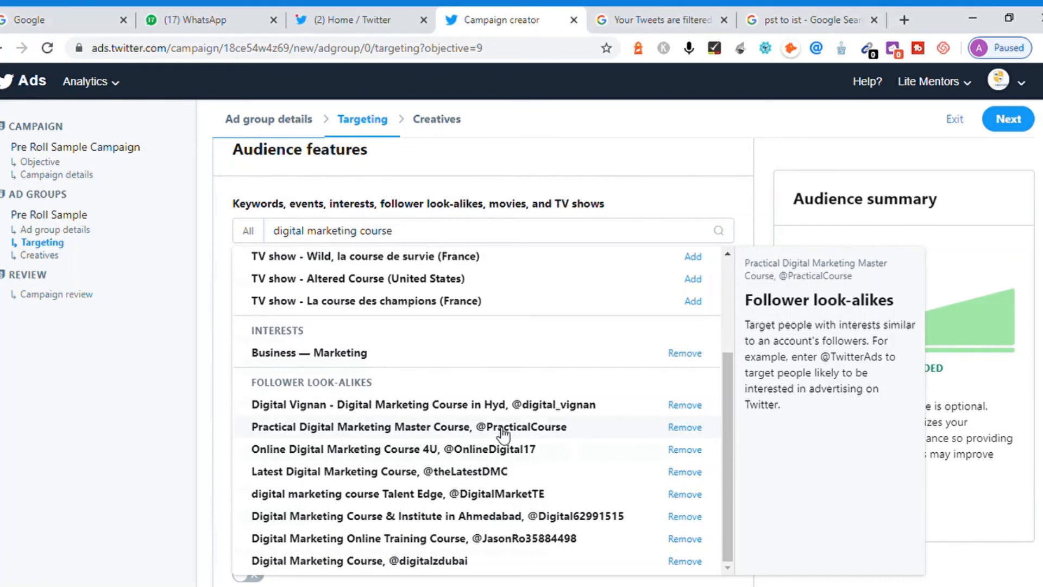
# - Open the ad group's creatives and try to add the personal website's address as a VAST URL
pyautogui.click(40, 260)
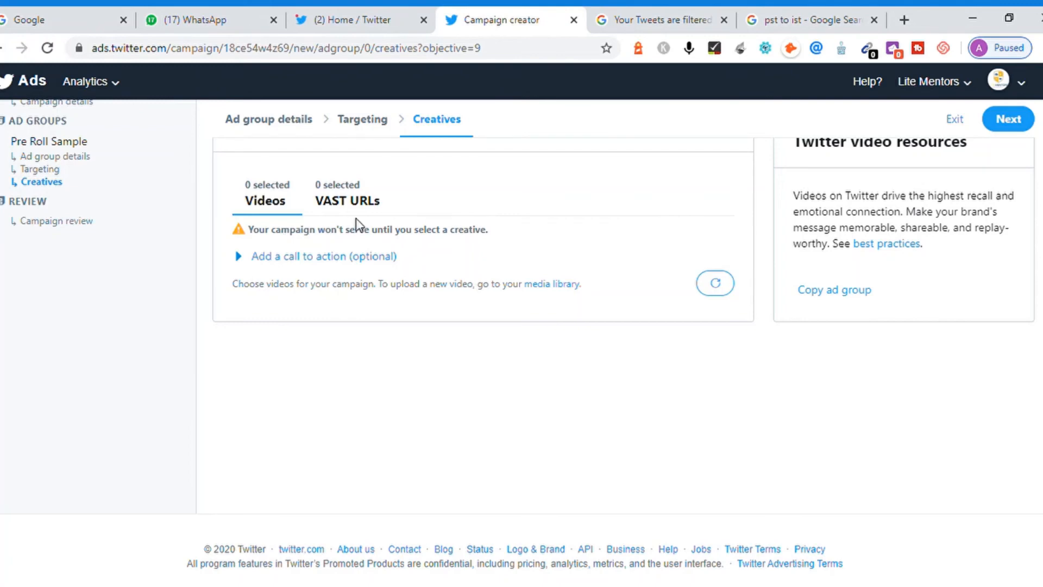
pyautogui.click(345, 205)
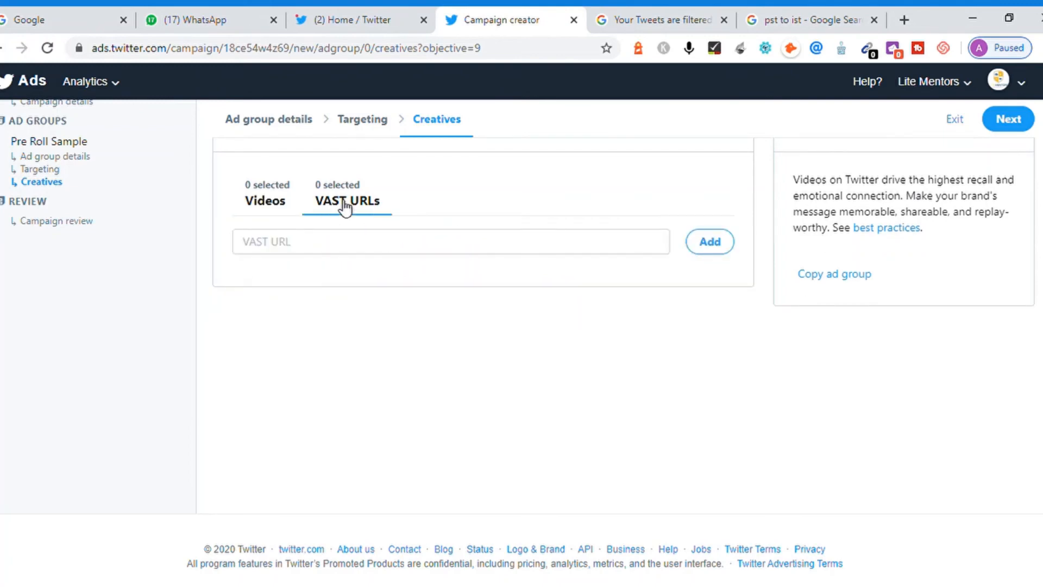
pyautogui.click(426, 251)
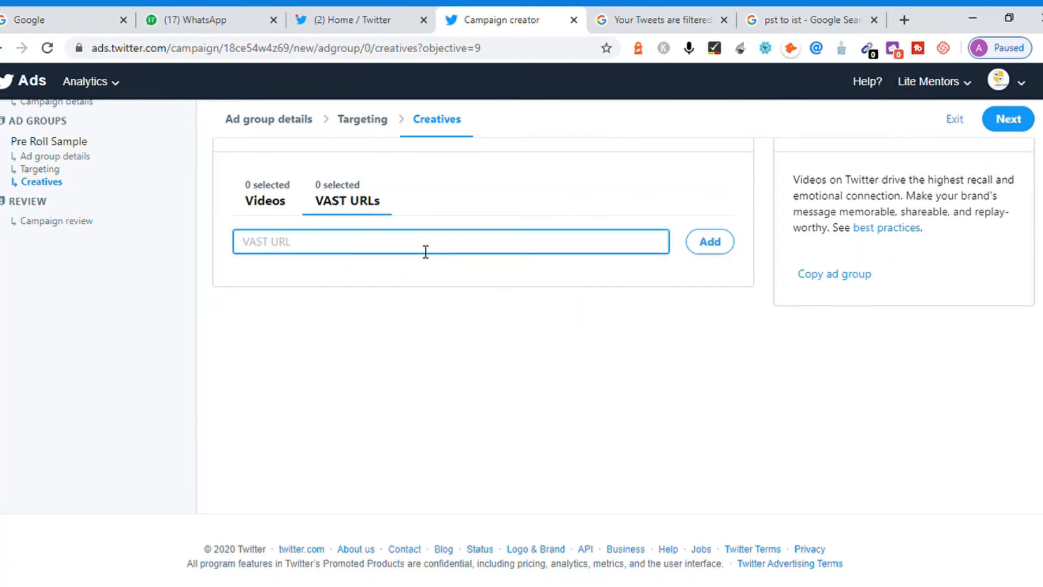
pyautogui.write('https://www.')
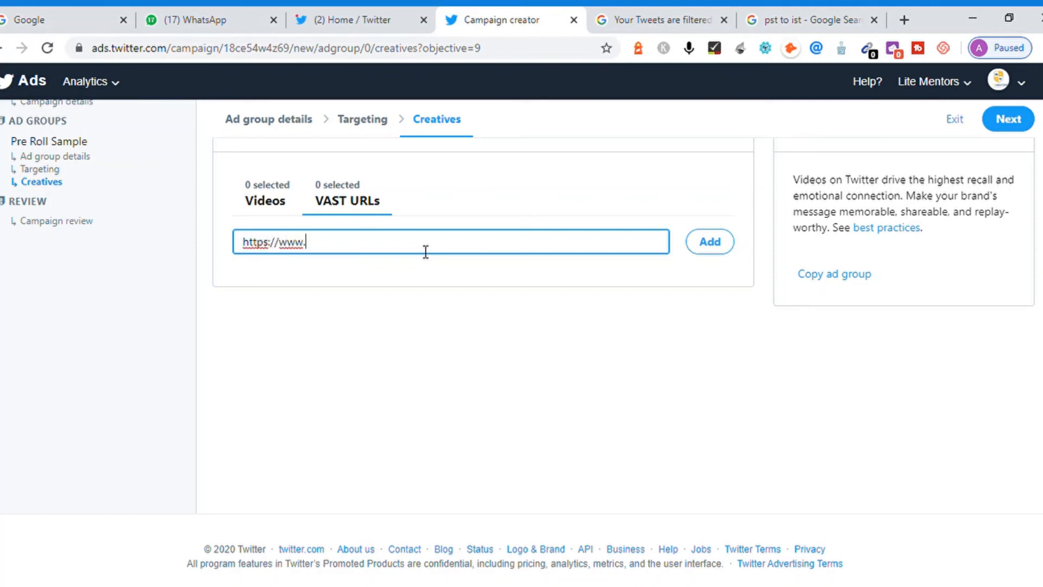
pyautogui.write('amudhakumar.com')
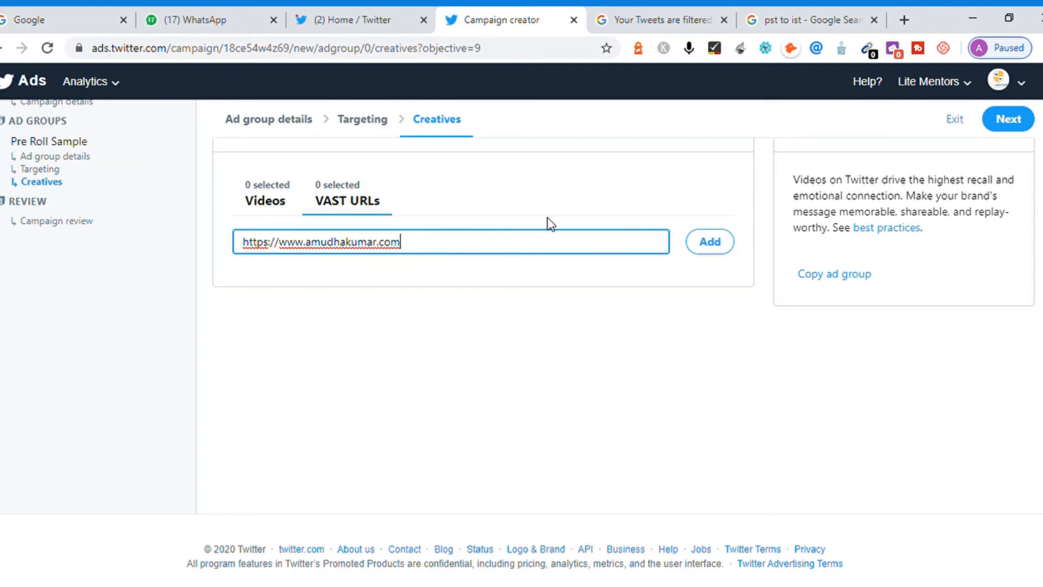
pyautogui.click(702, 251)
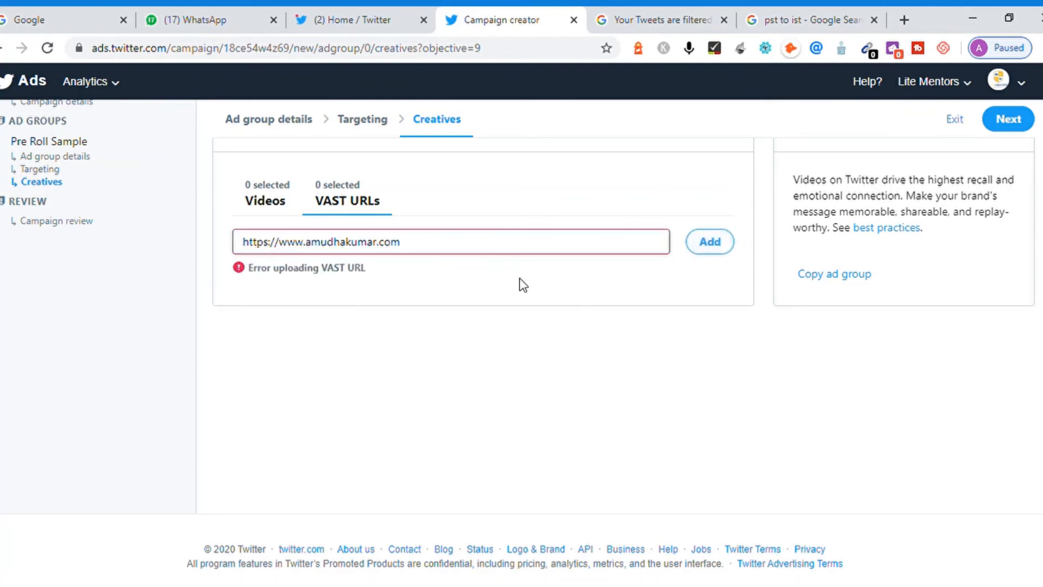
pyautogui.tripleClick(332, 271)
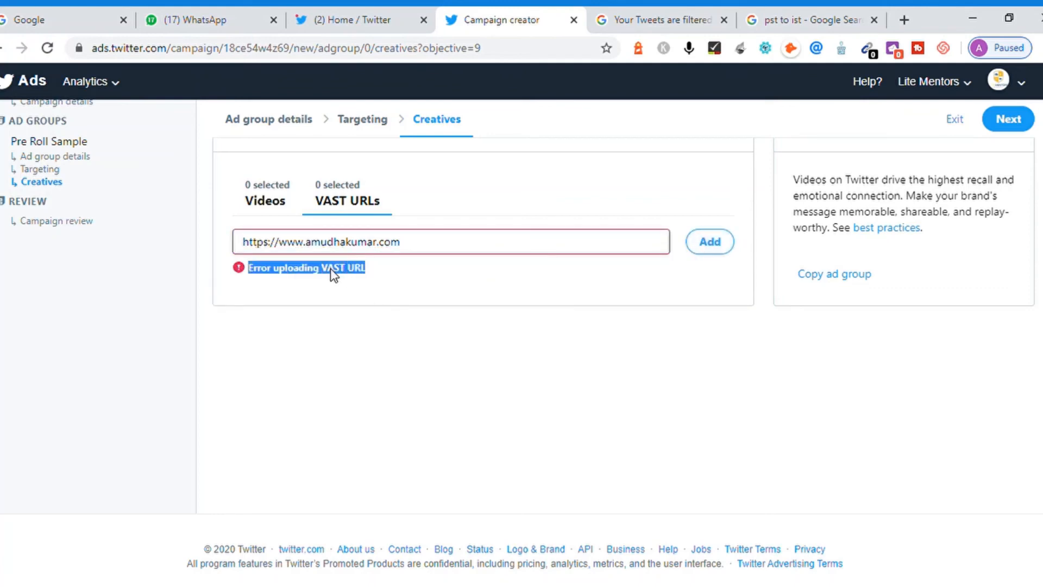
pyautogui.click(465, 367)
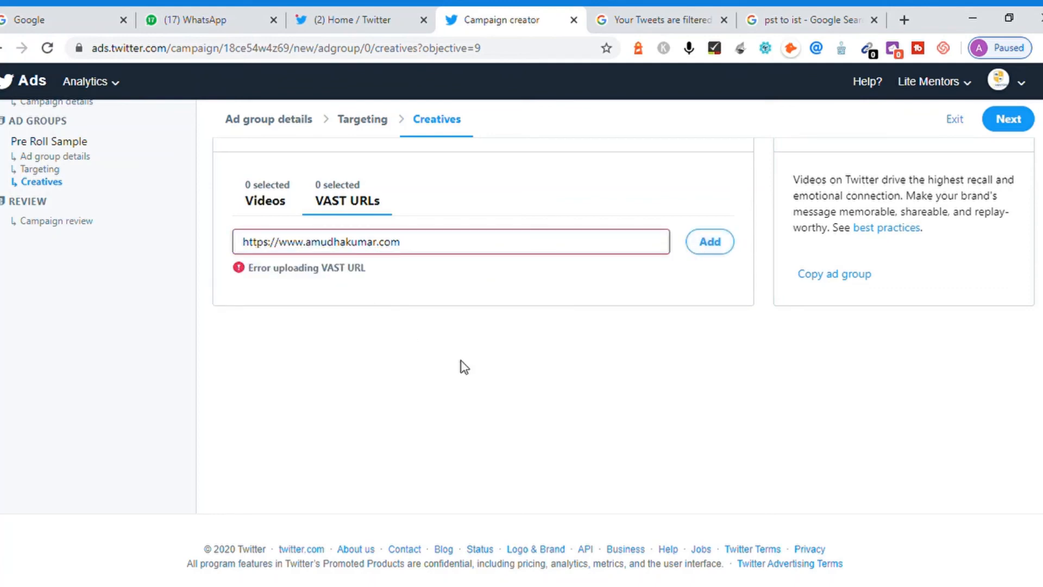
# - Return to the video creatives and add the optional call to action, set to Visit
pyautogui.click(286, 206)
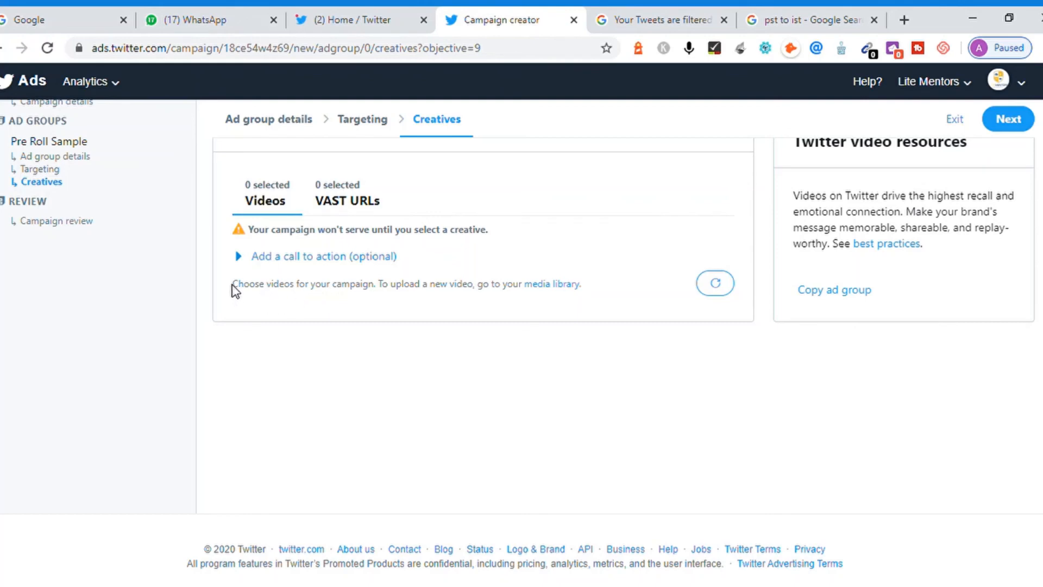
pyautogui.moveTo(231, 285); pyautogui.dragTo(317, 288)
pyautogui.click(460, 364)
pyautogui.click(244, 261)
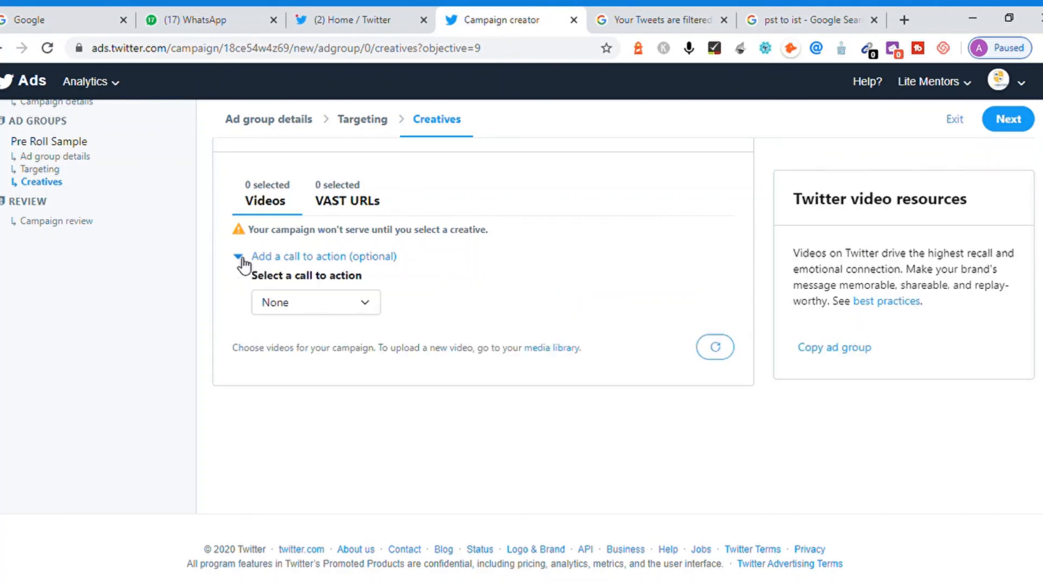
pyautogui.click(372, 312)
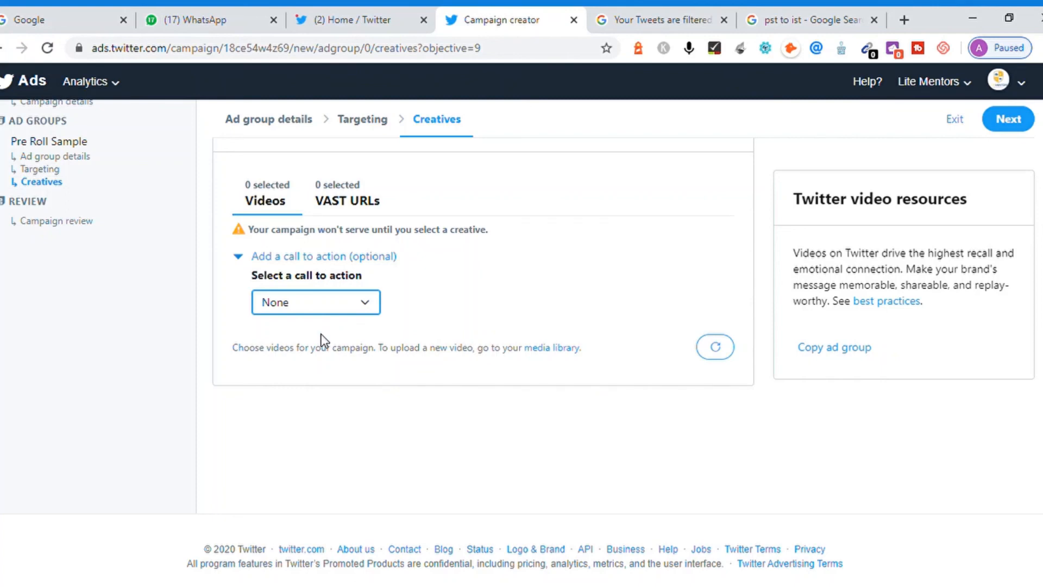
pyautogui.press('Down')
pyautogui.scroll(-3, 325, 341)
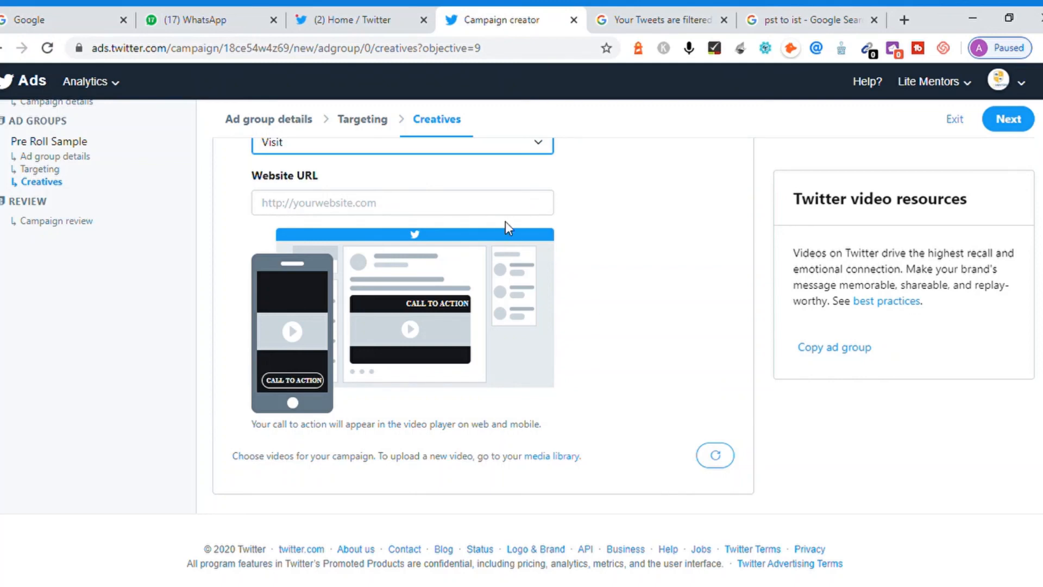
# - Enter the personal website's address as the Visit call to action's website URL
pyautogui.click(391, 217)
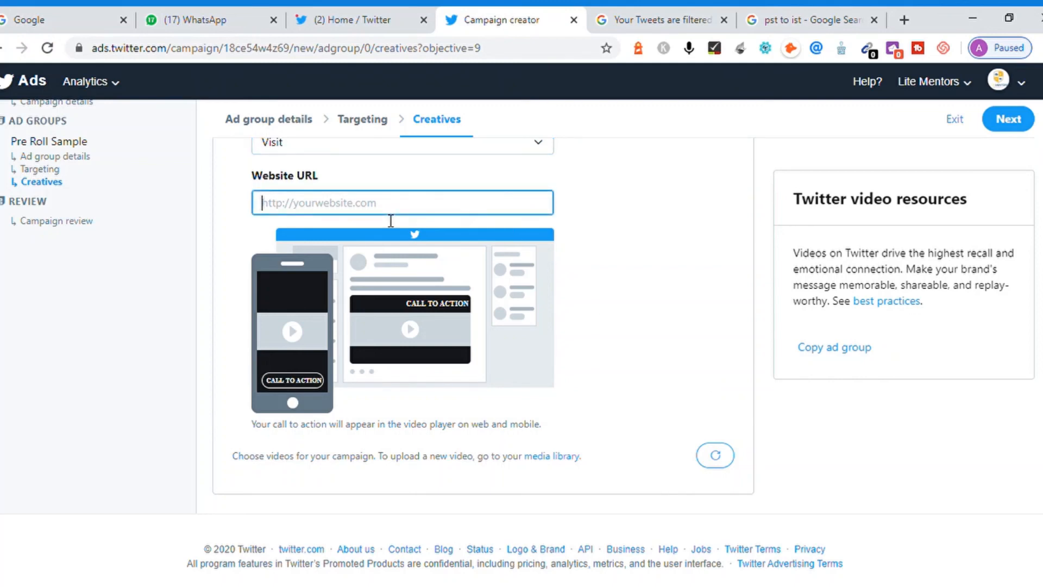
pyautogui.write('https://www')
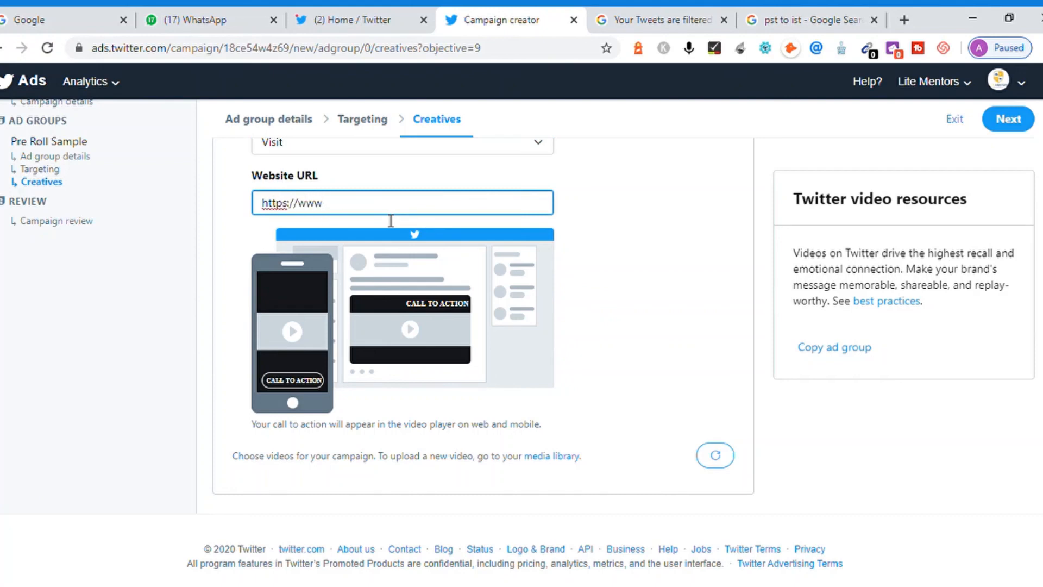
pyautogui.write('.amudhakumar.com/')
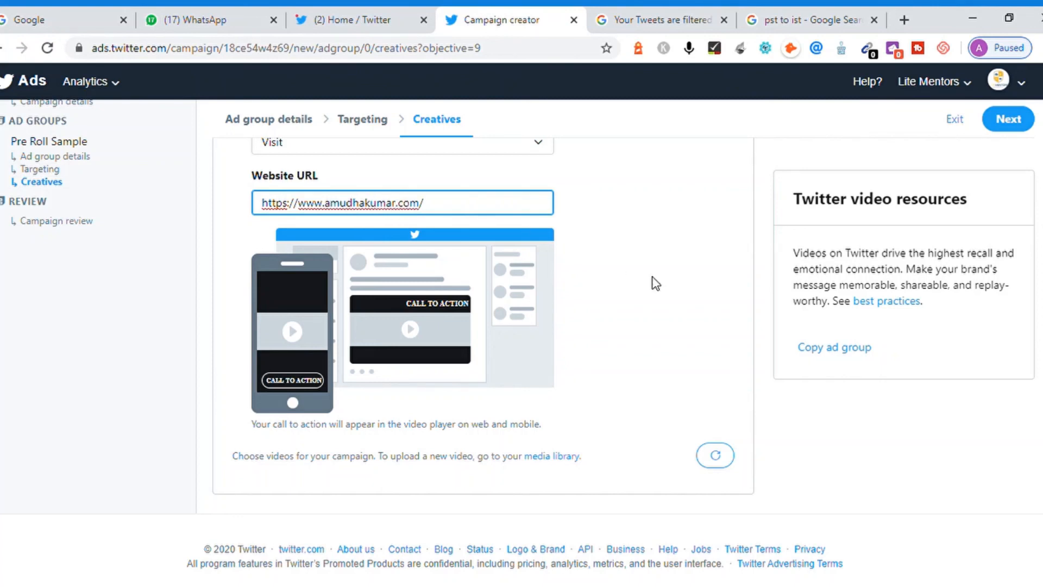
pyautogui.doubleClick(658, 328)
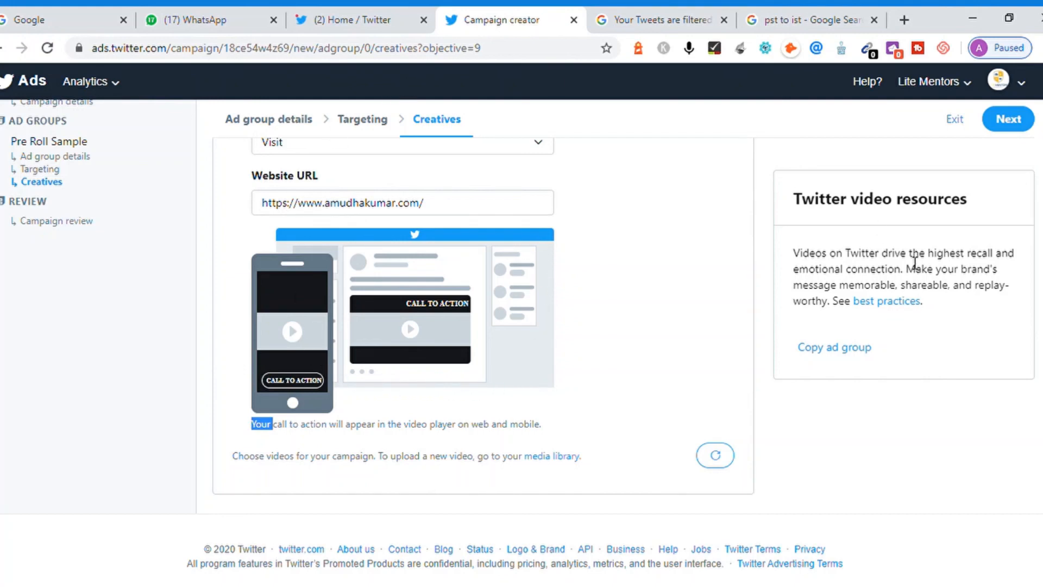
pyautogui.scroll(2, 1035, 269)
pyautogui.scroll(1, 483, 362)
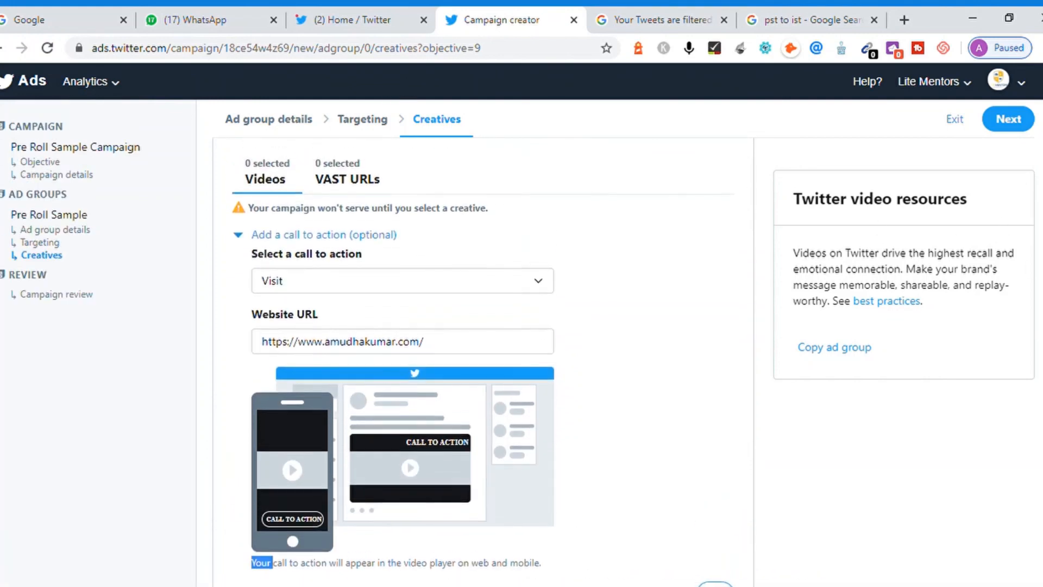